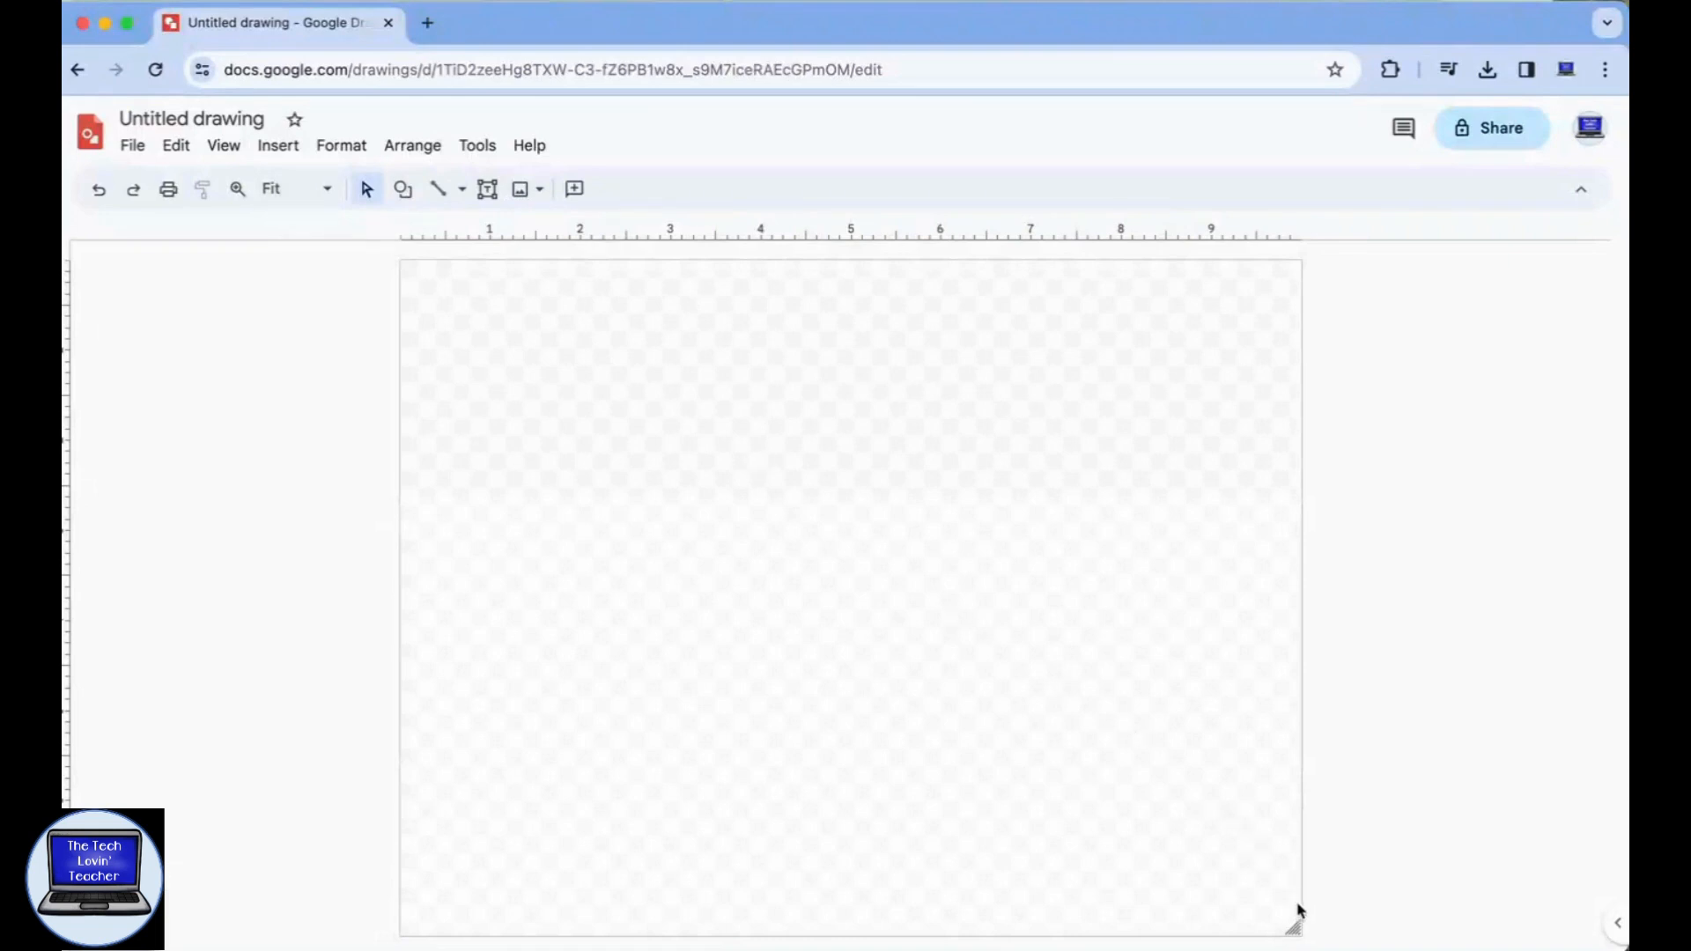
Try widening the canvas to about 12.4 inches and undo the resize.
drag(1295, 930, 1521, 936)
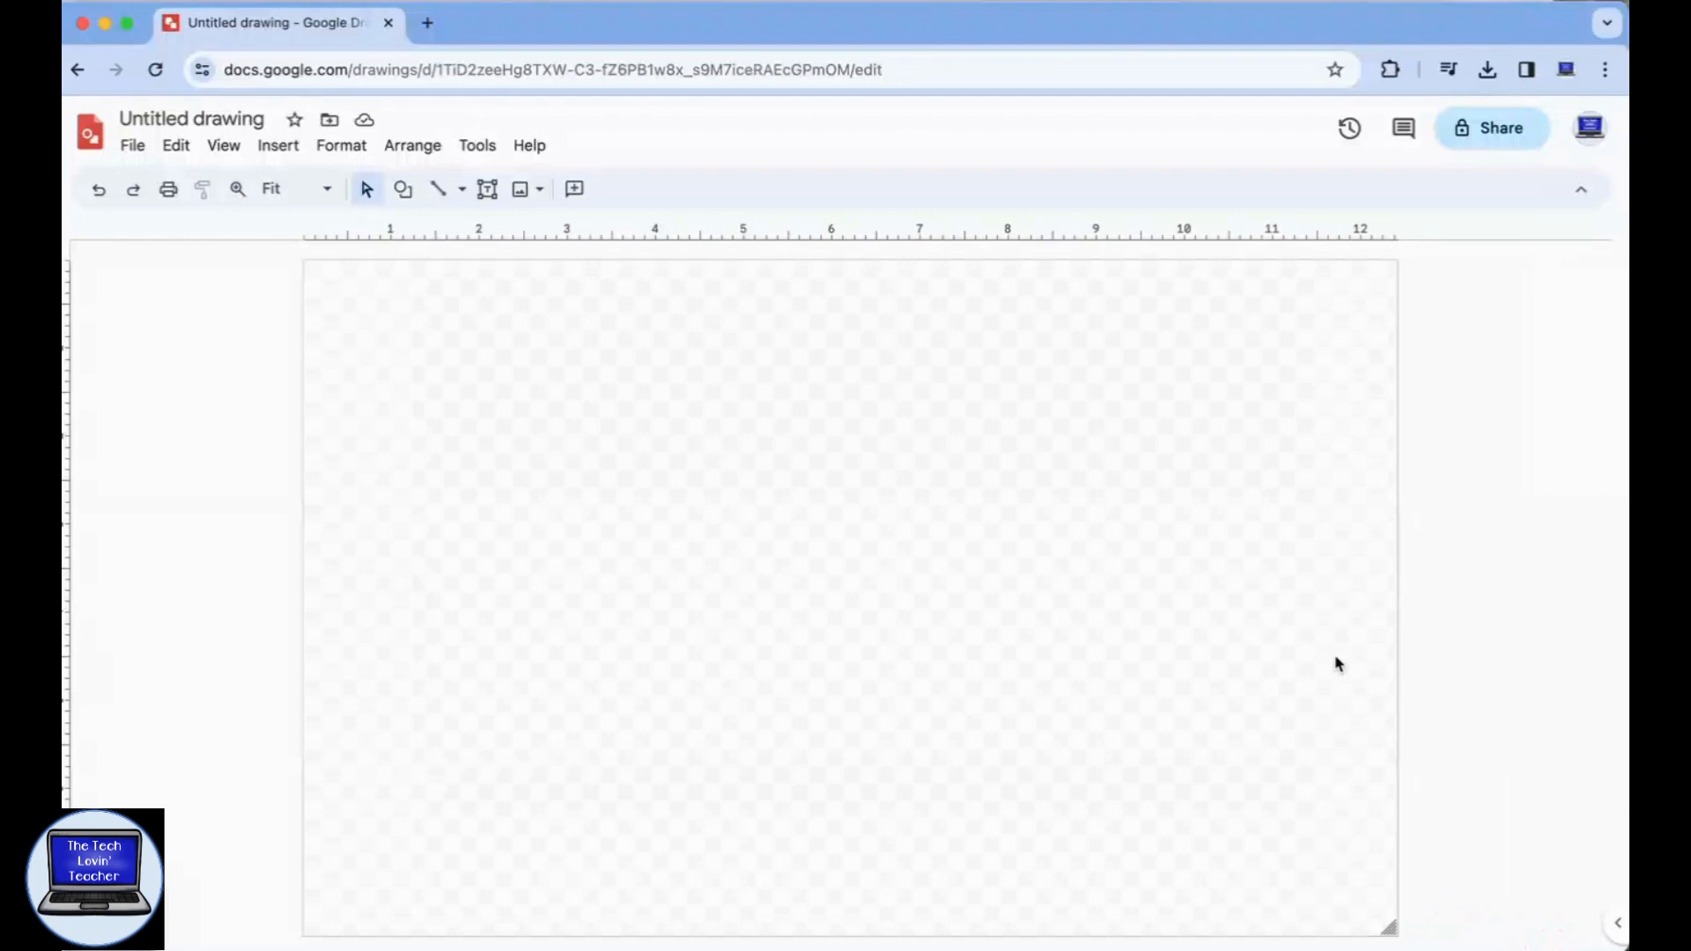
key(super+z)
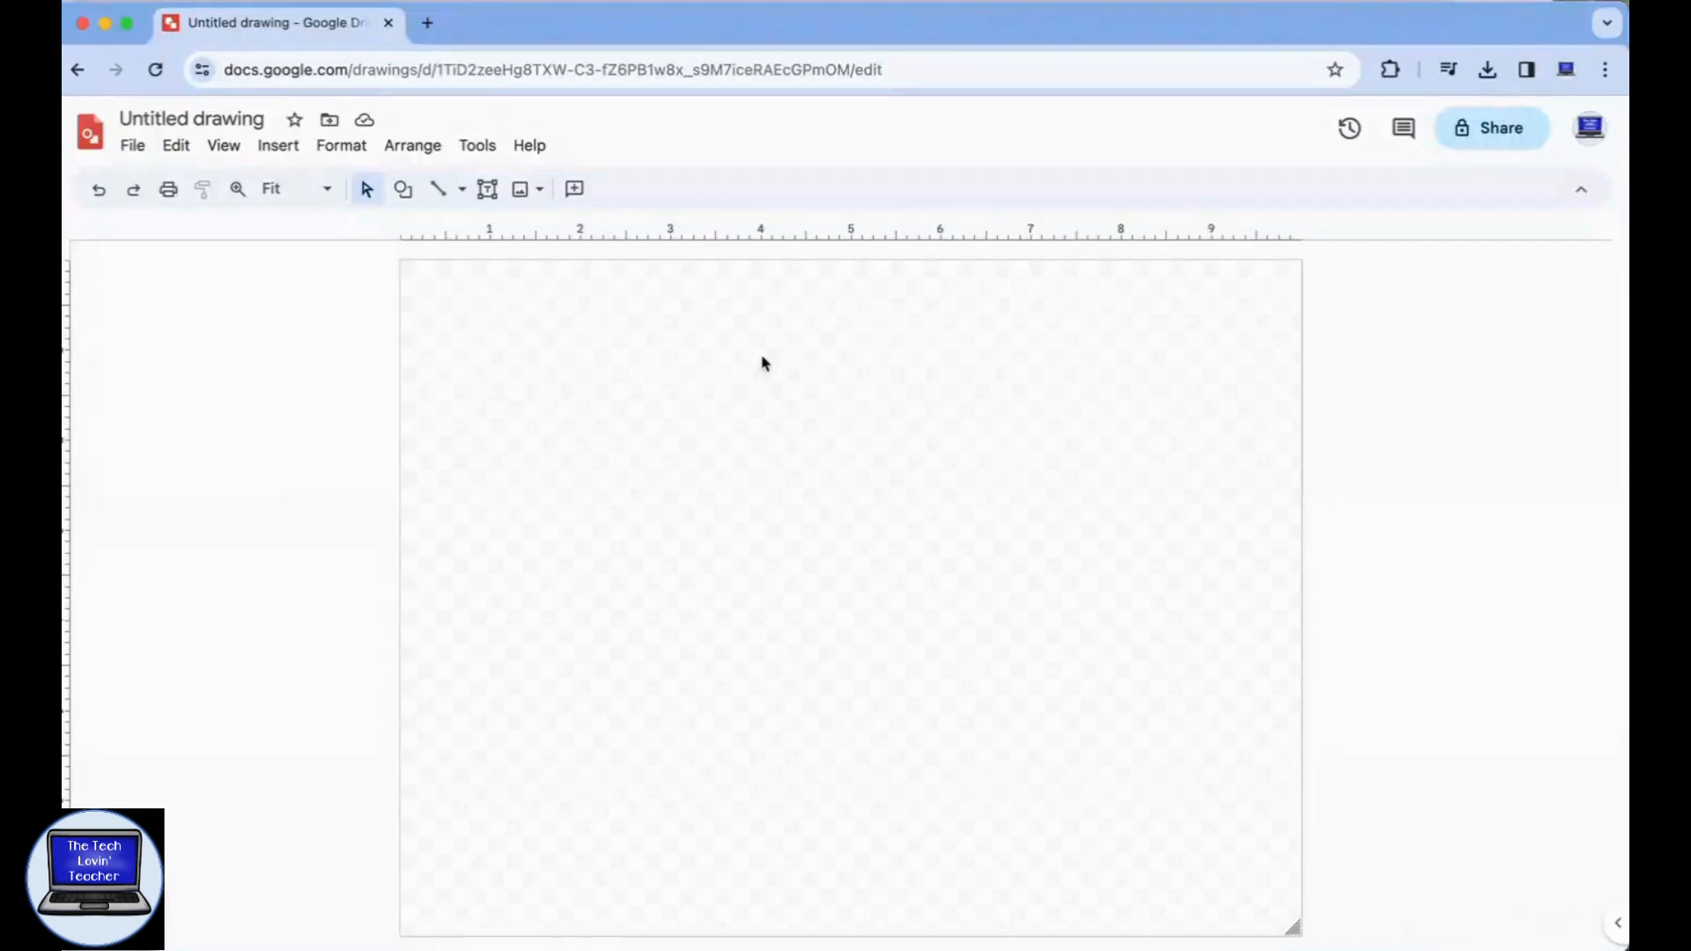
Draw a circle about 2.4 inches wide near the canvas's lower edge and fill it white.
click(404, 190)
mouse_move(446, 236)
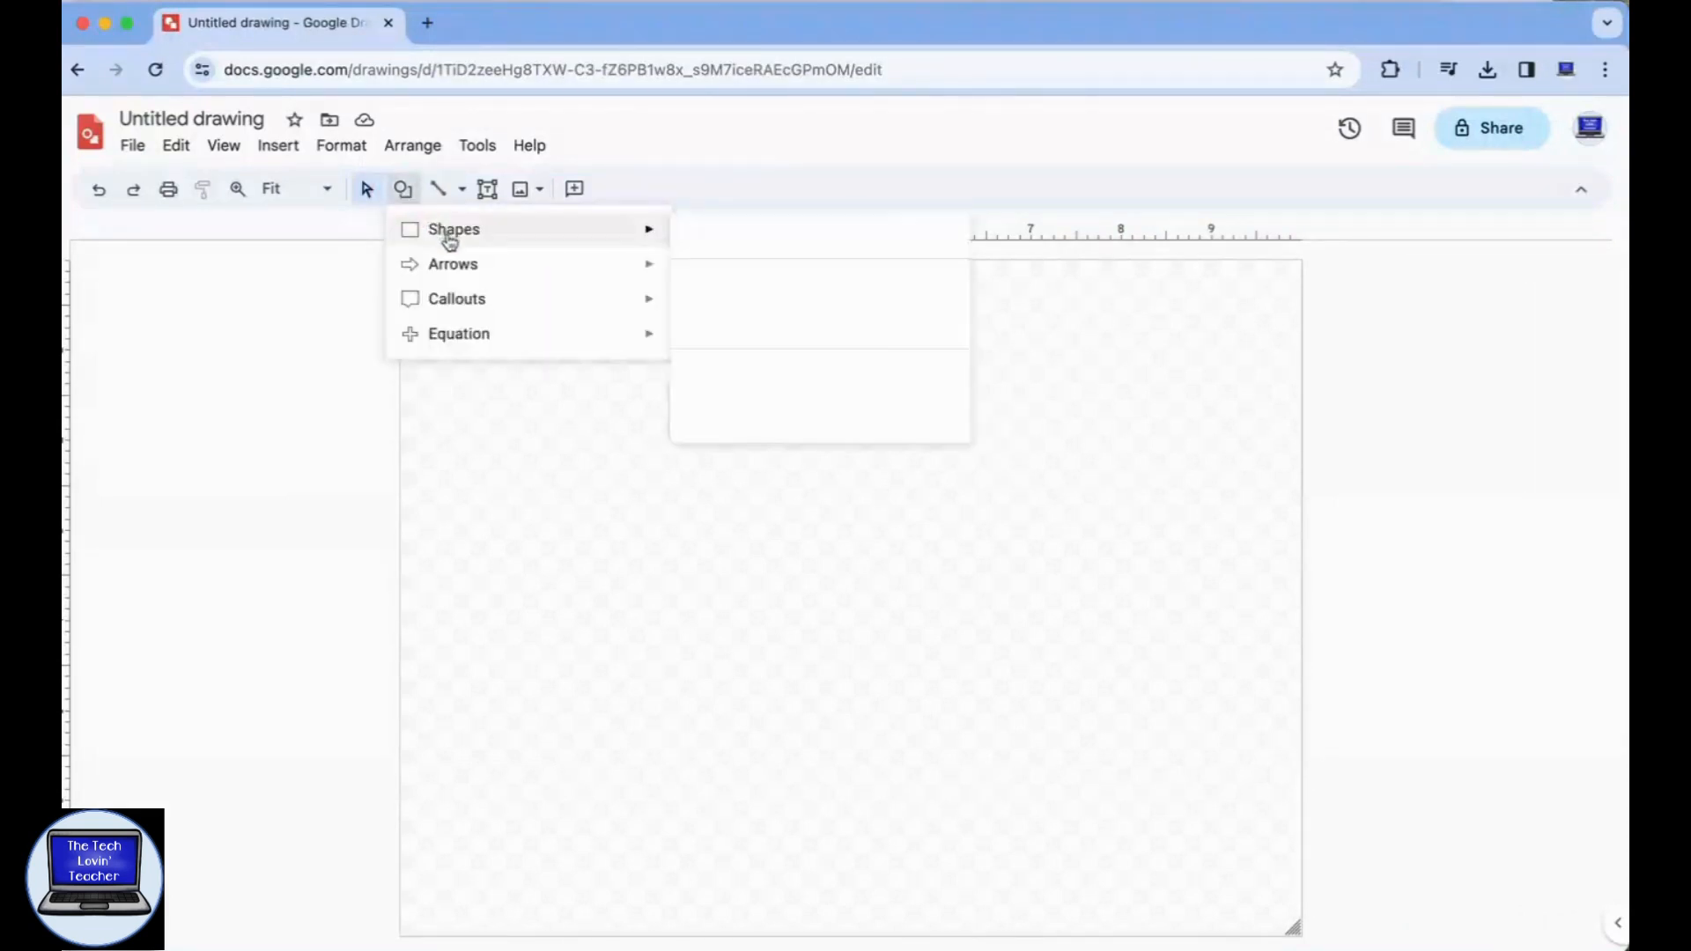
click(687, 283)
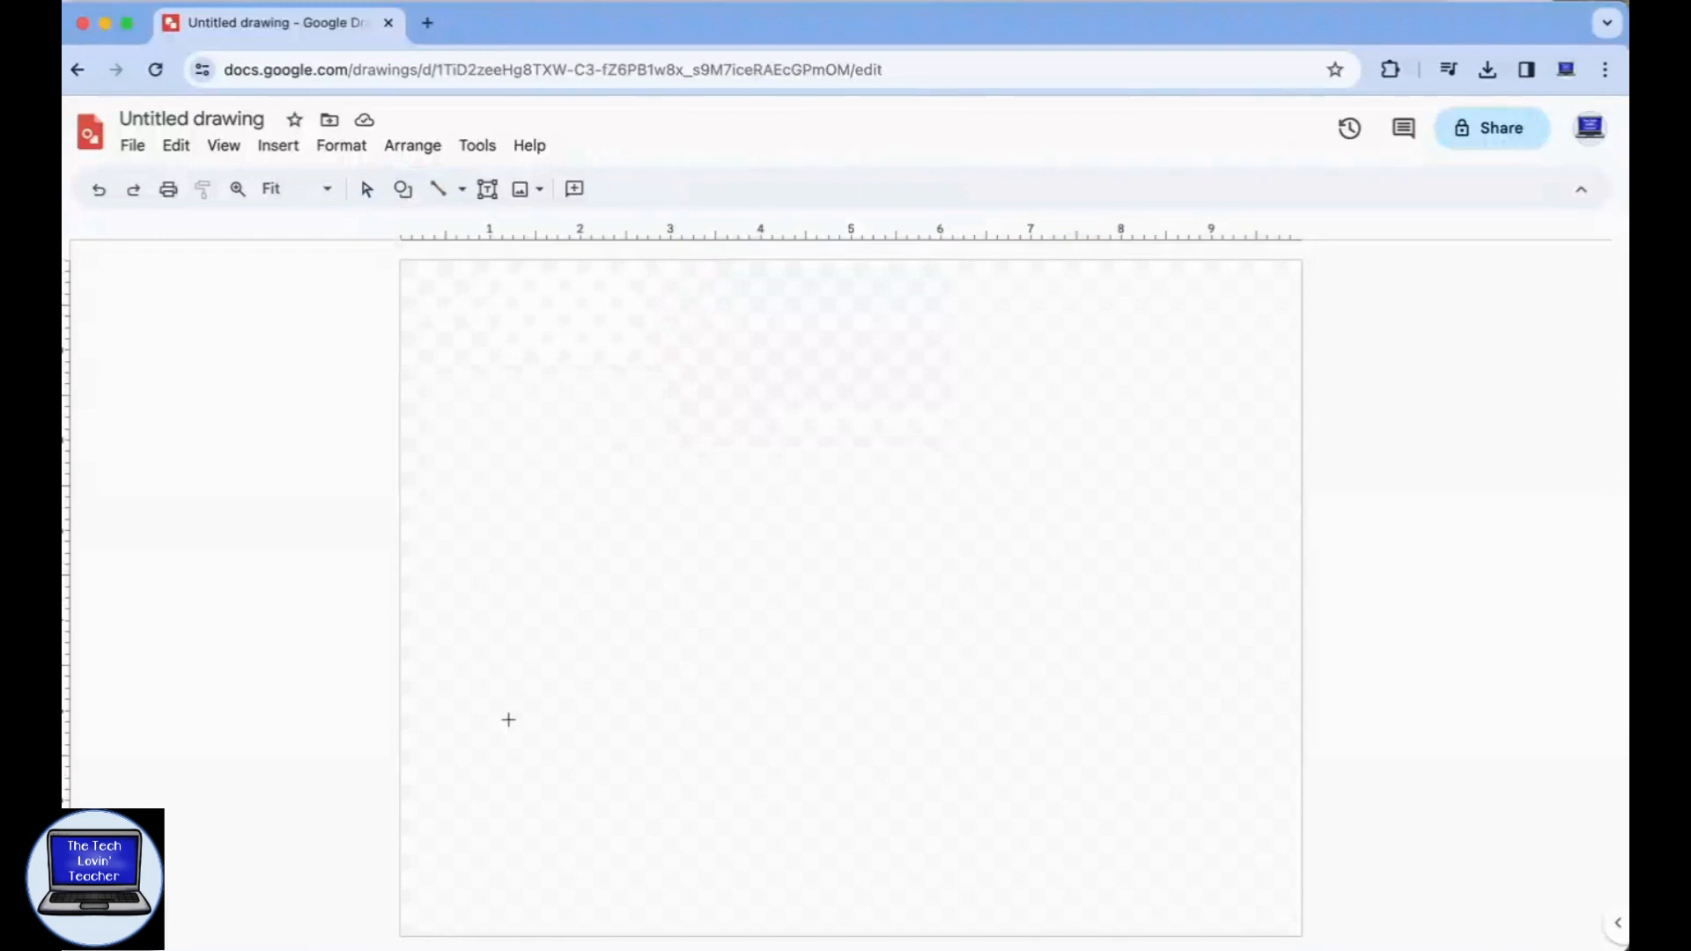
drag(755, 657, 972, 881)
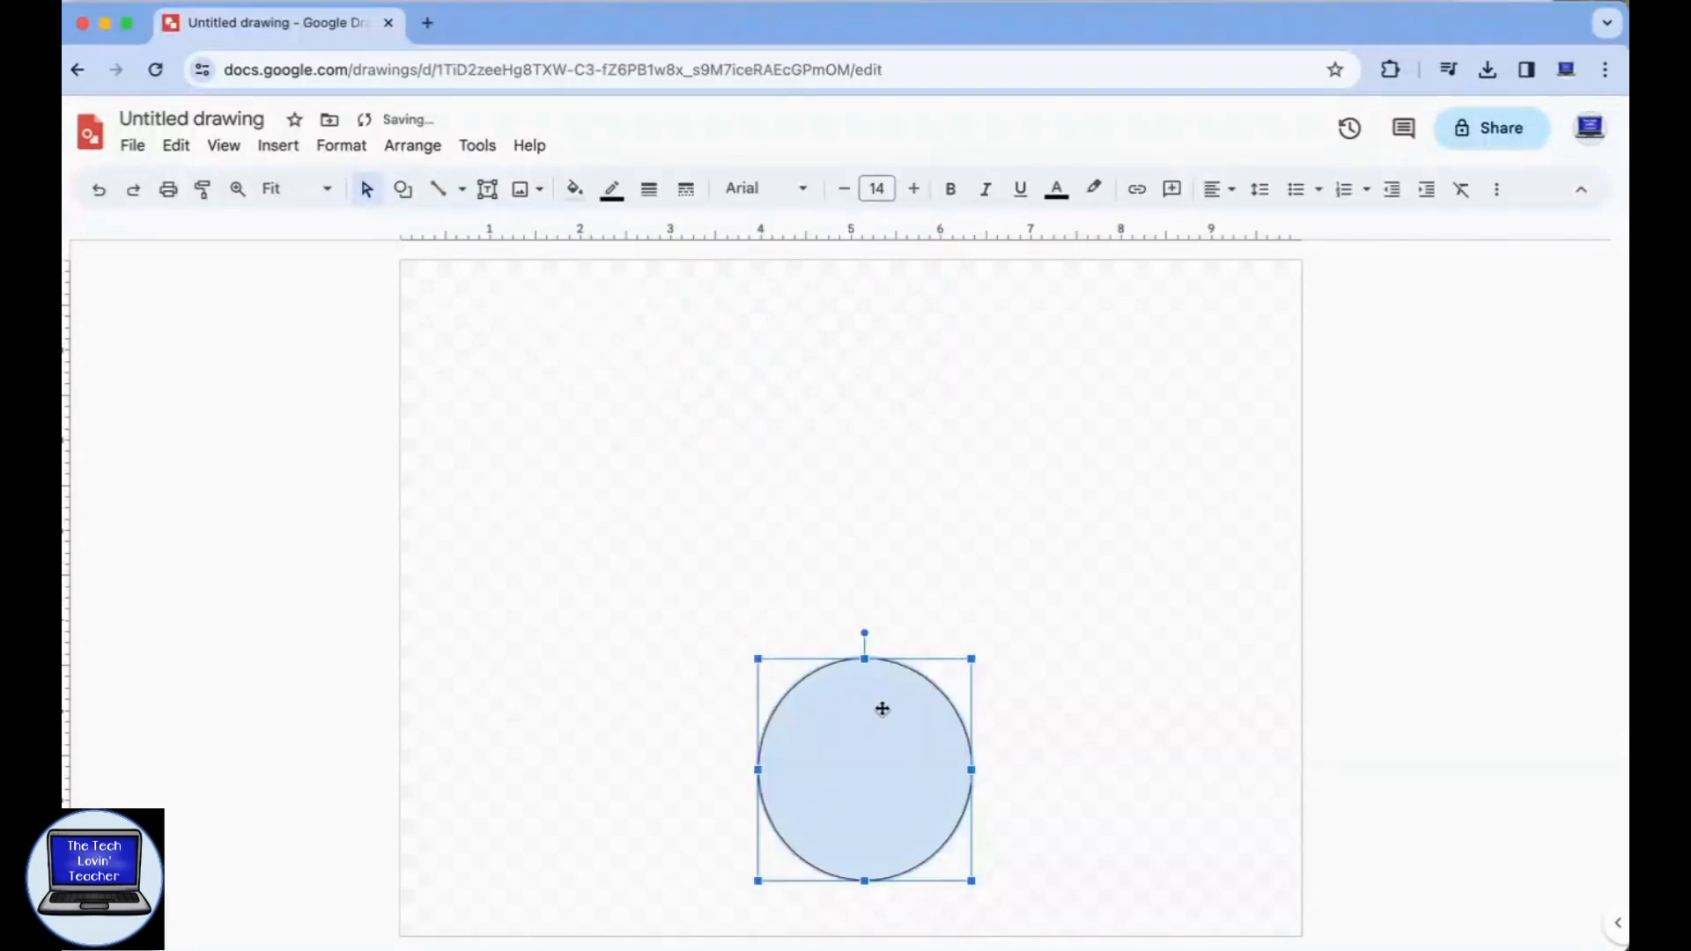
click(574, 190)
click(798, 344)
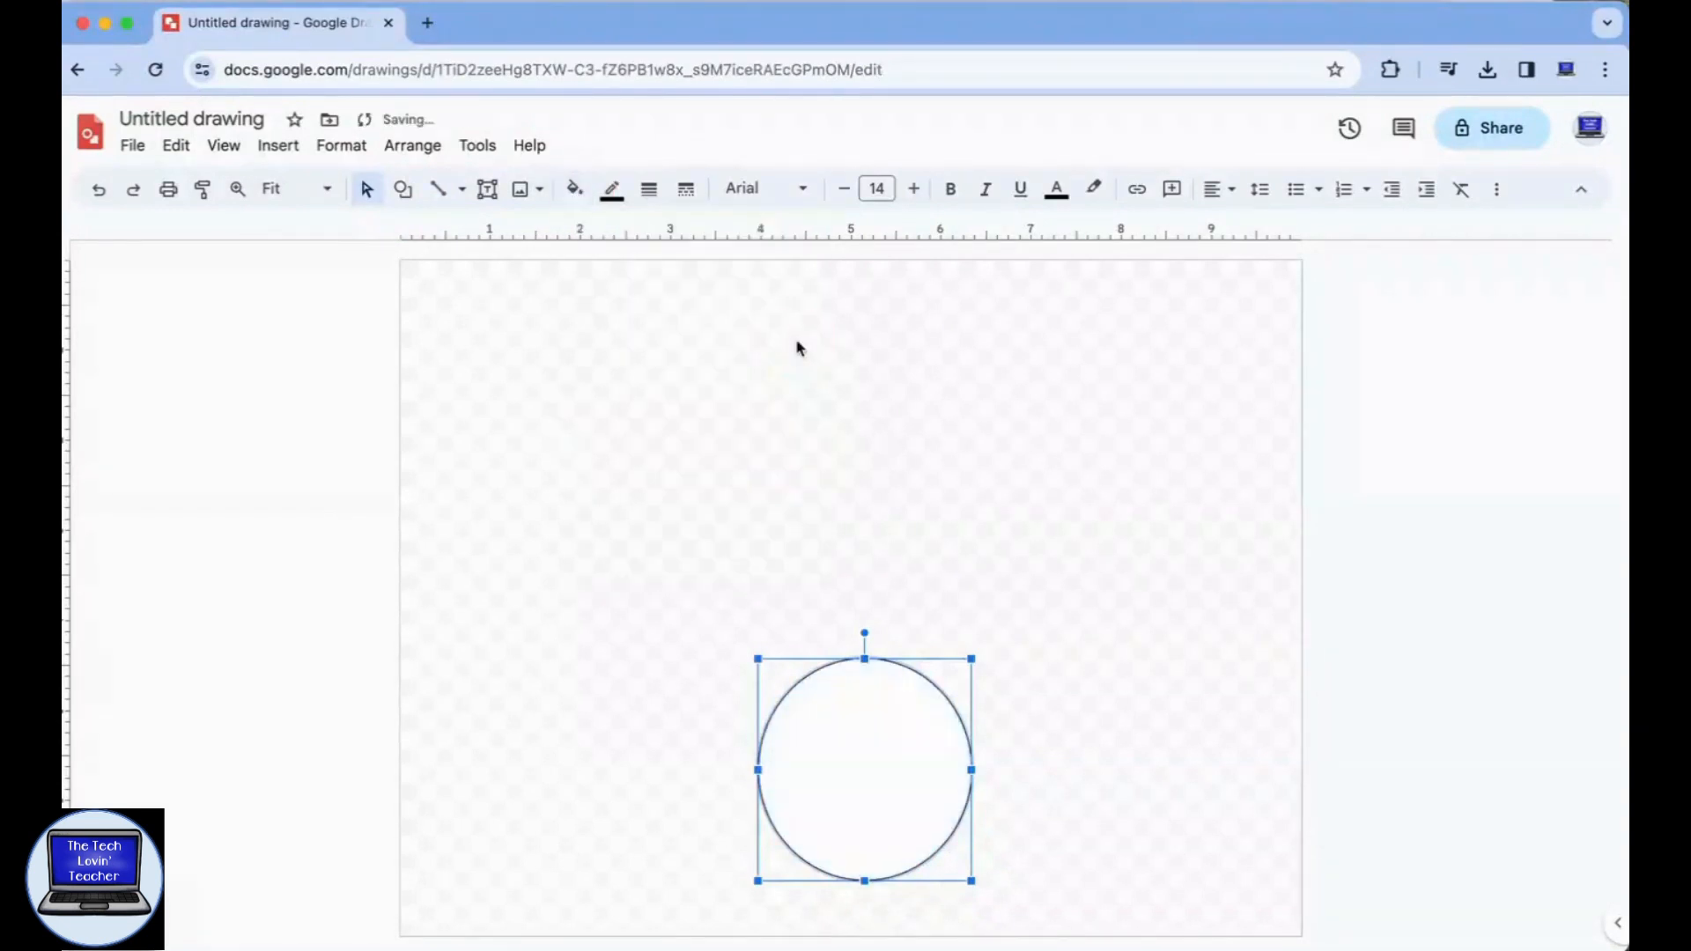
Set the circle's outline to dark grey with a 3px weight.
click(611, 190)
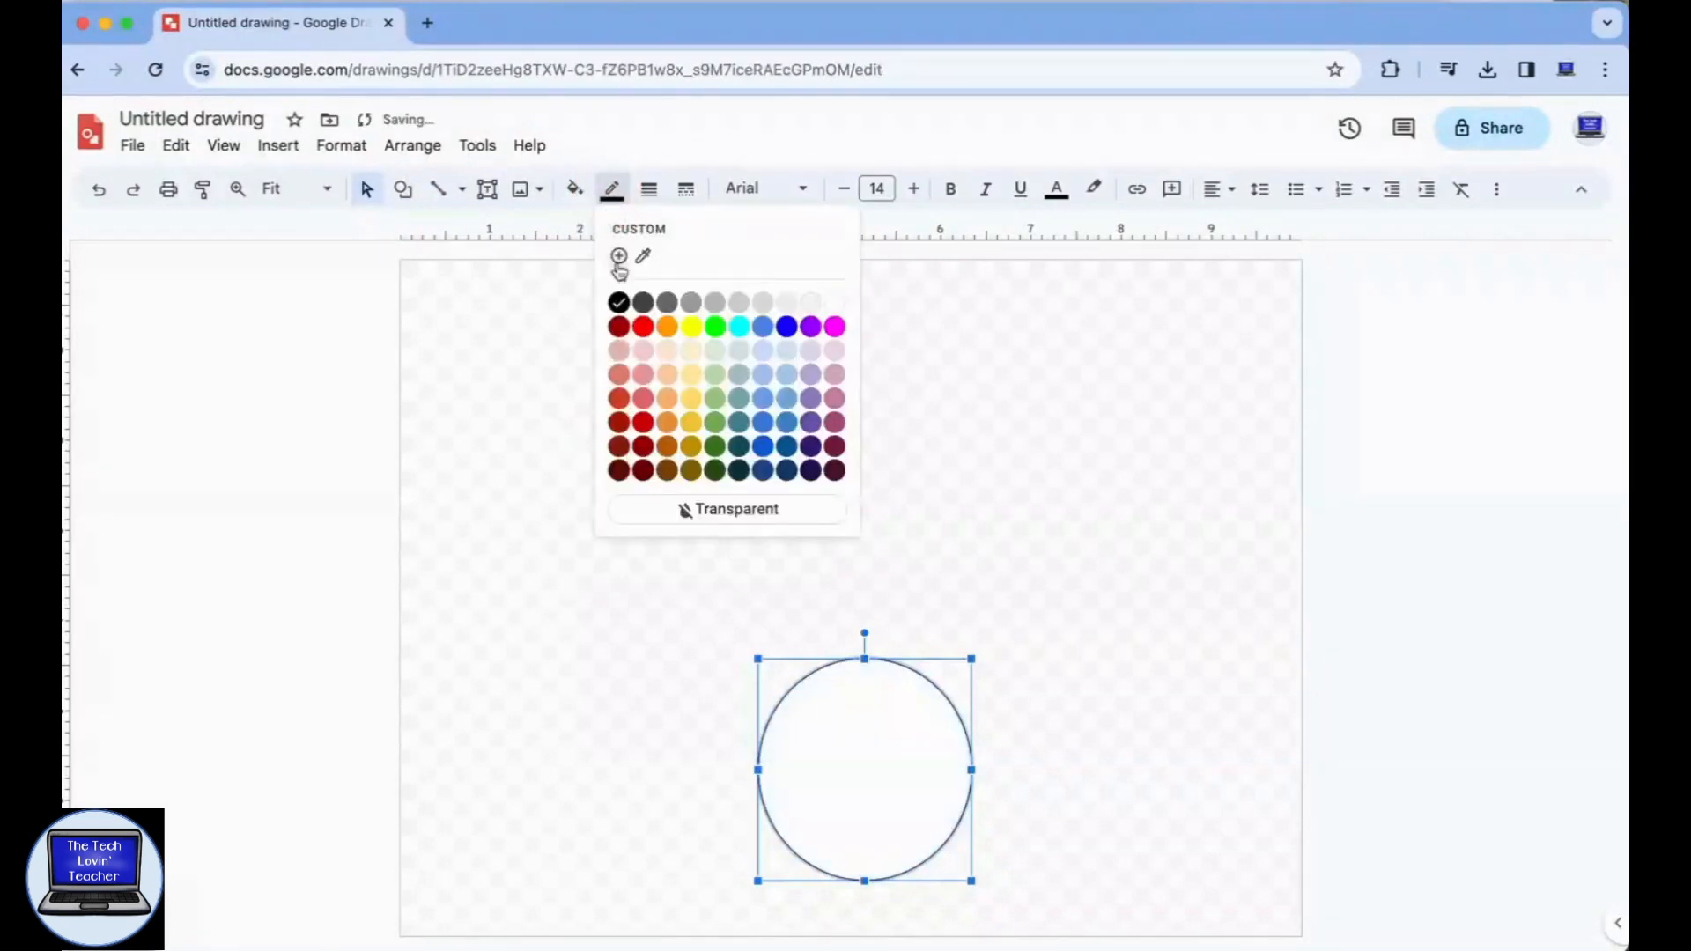
click(644, 304)
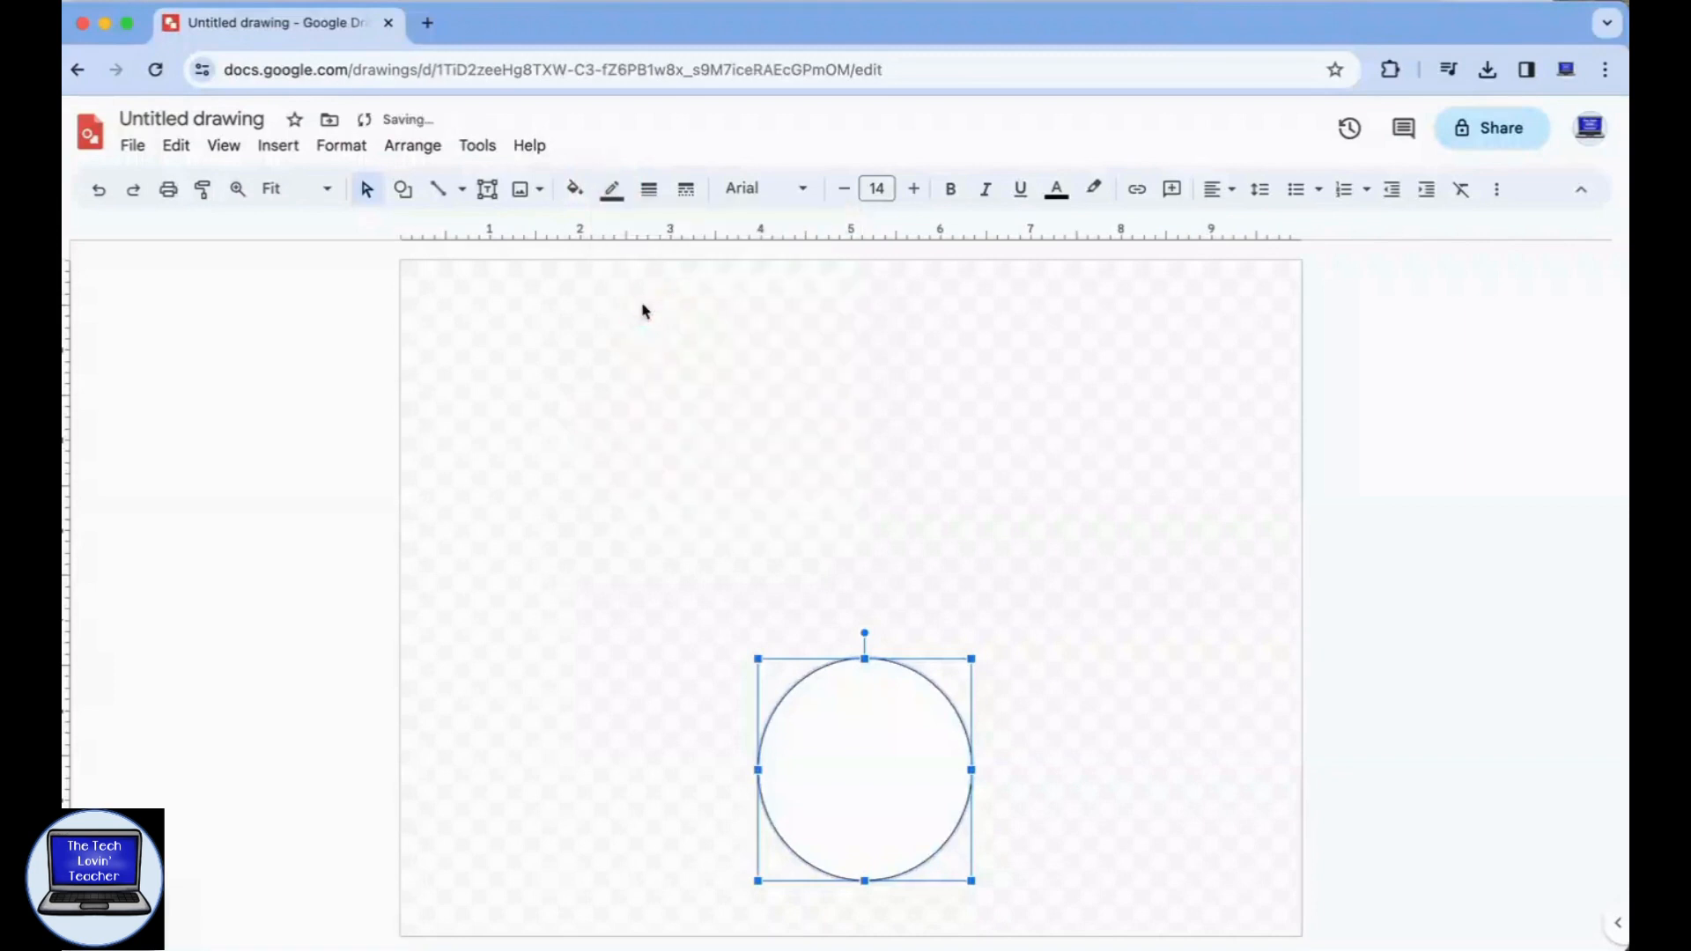
click(650, 189)
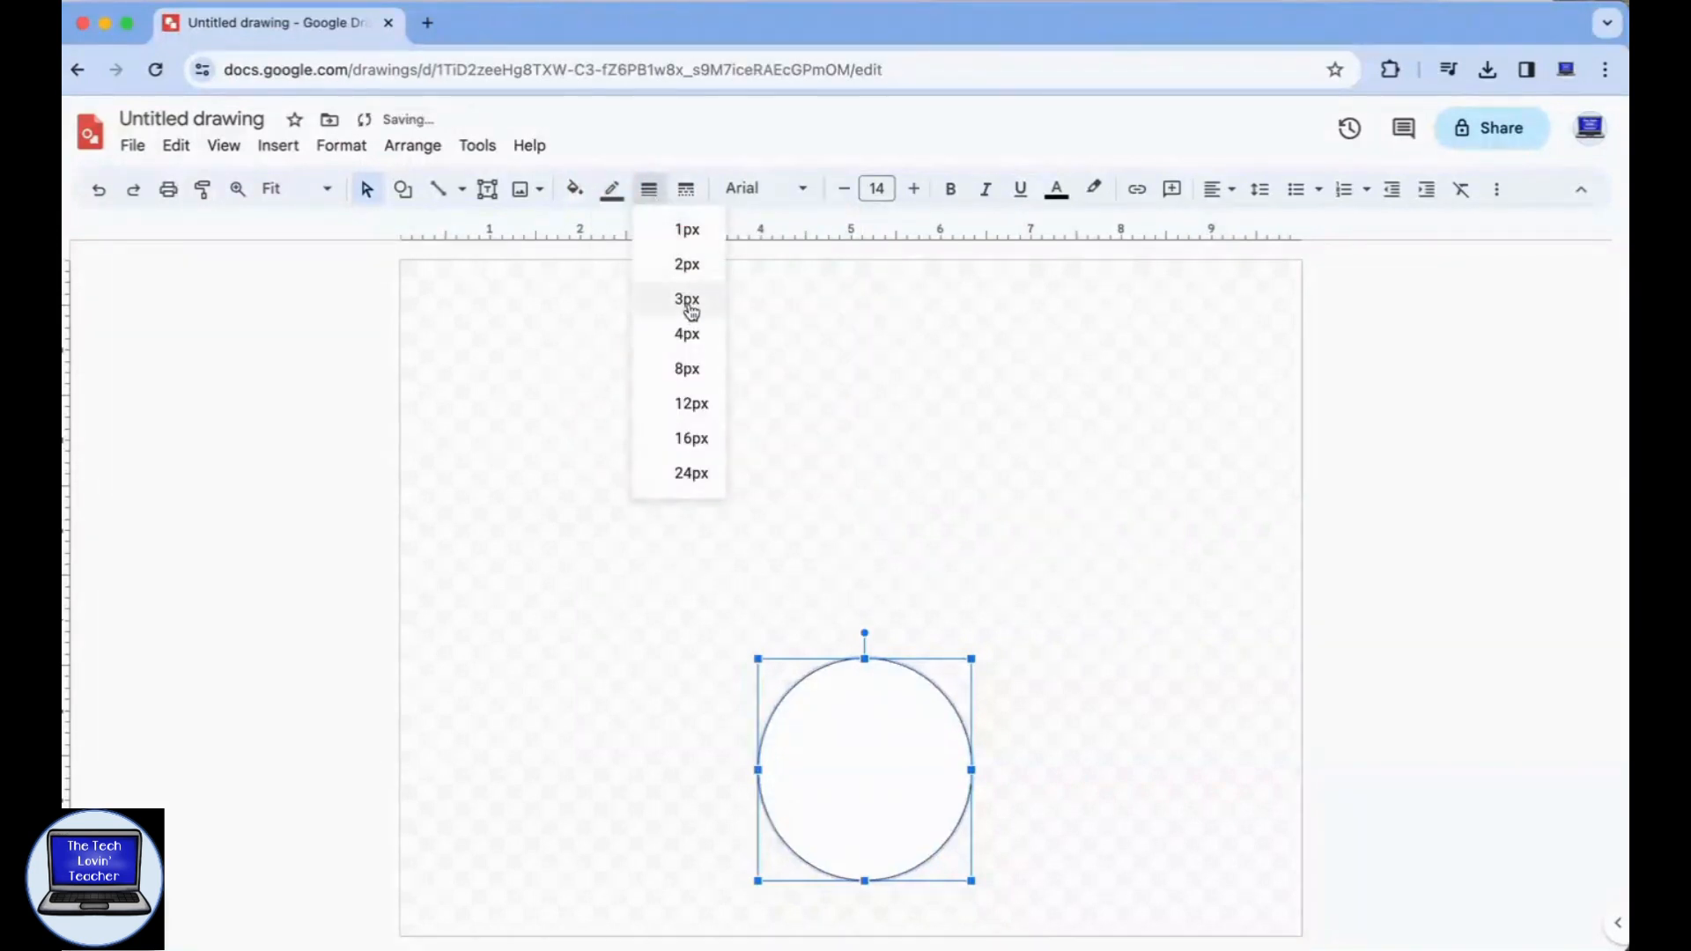
click(689, 301)
Try a long dash-dot outline on the circle and return it to a solid line.
click(687, 189)
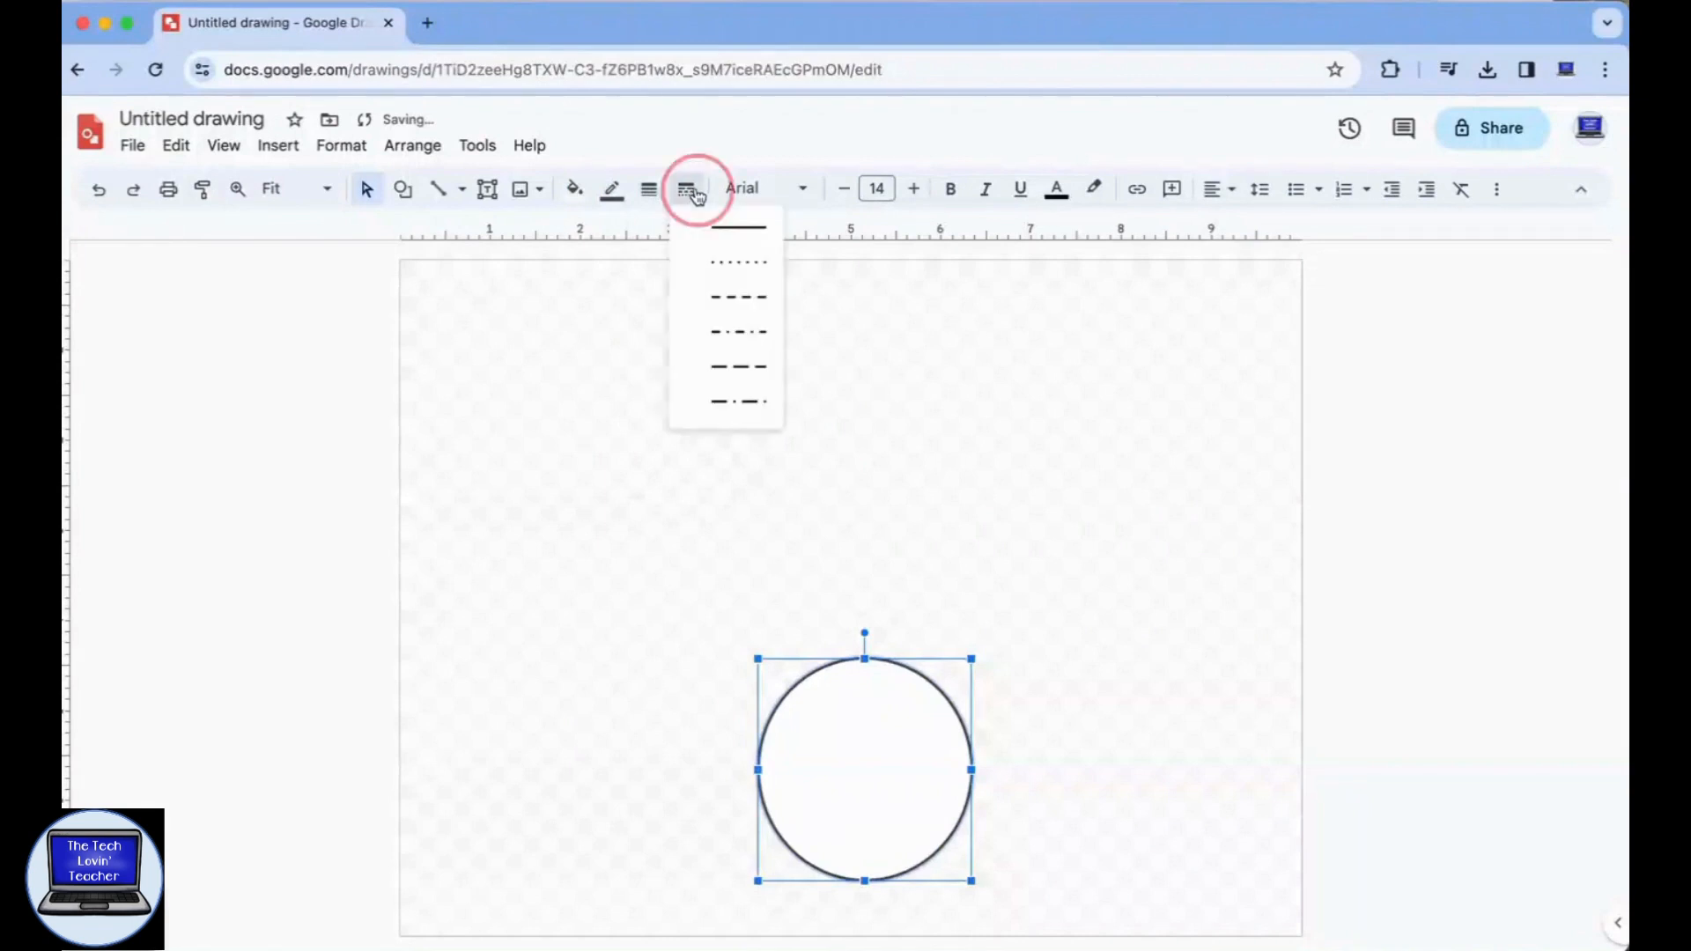
click(740, 403)
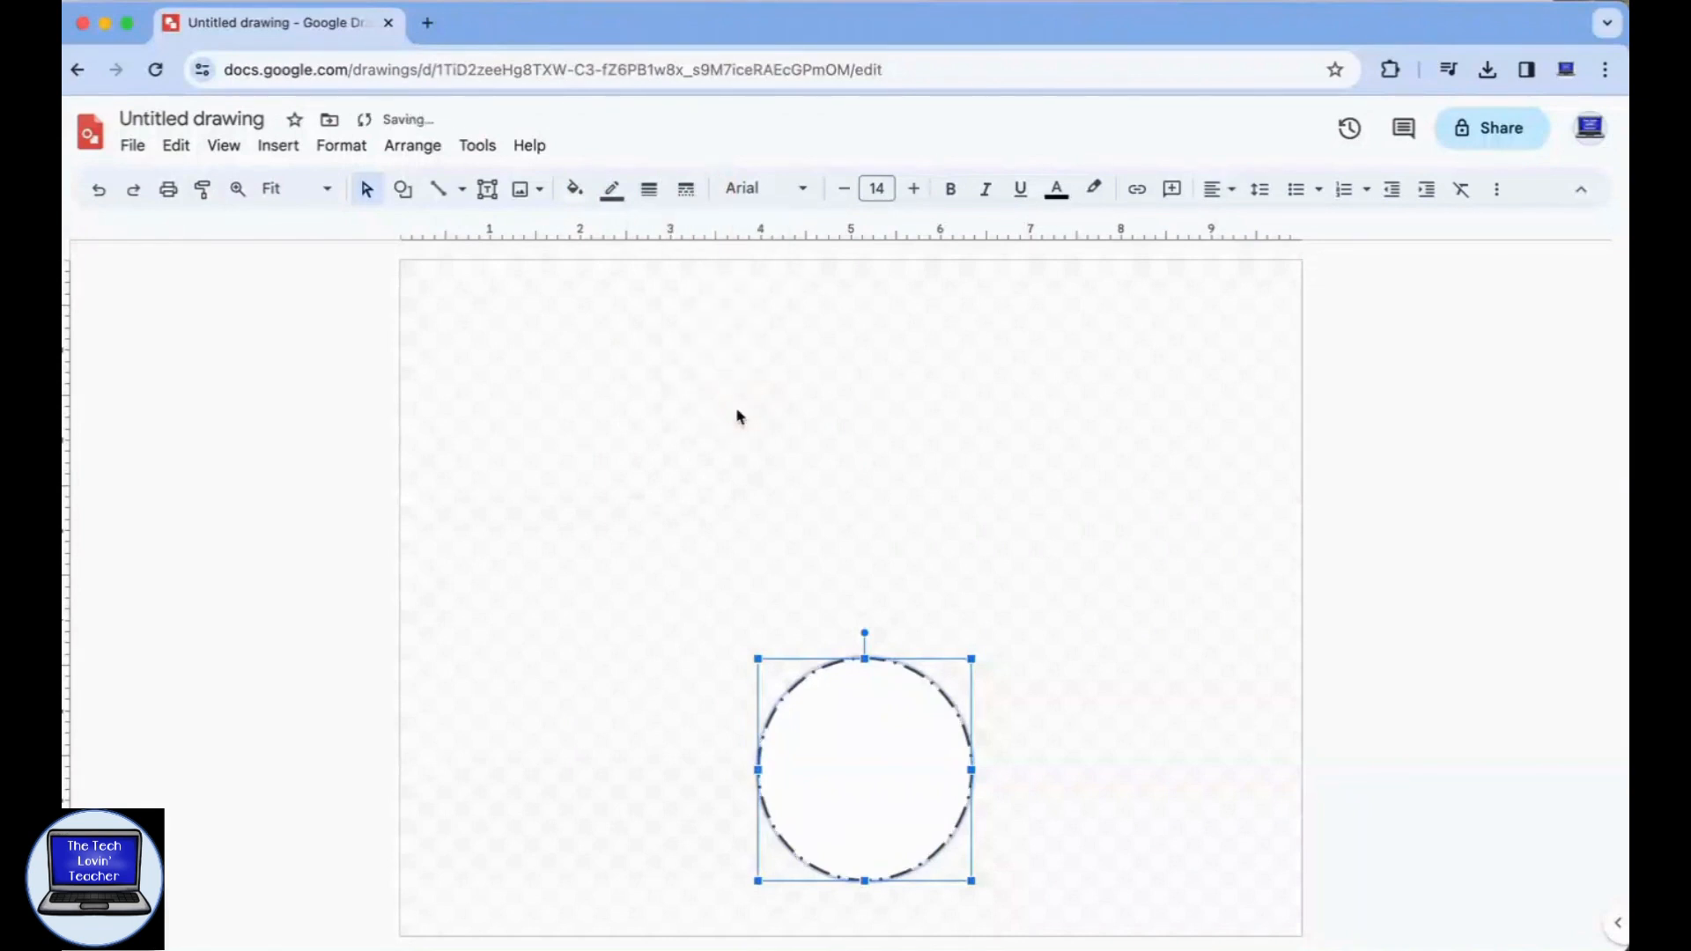
click(686, 189)
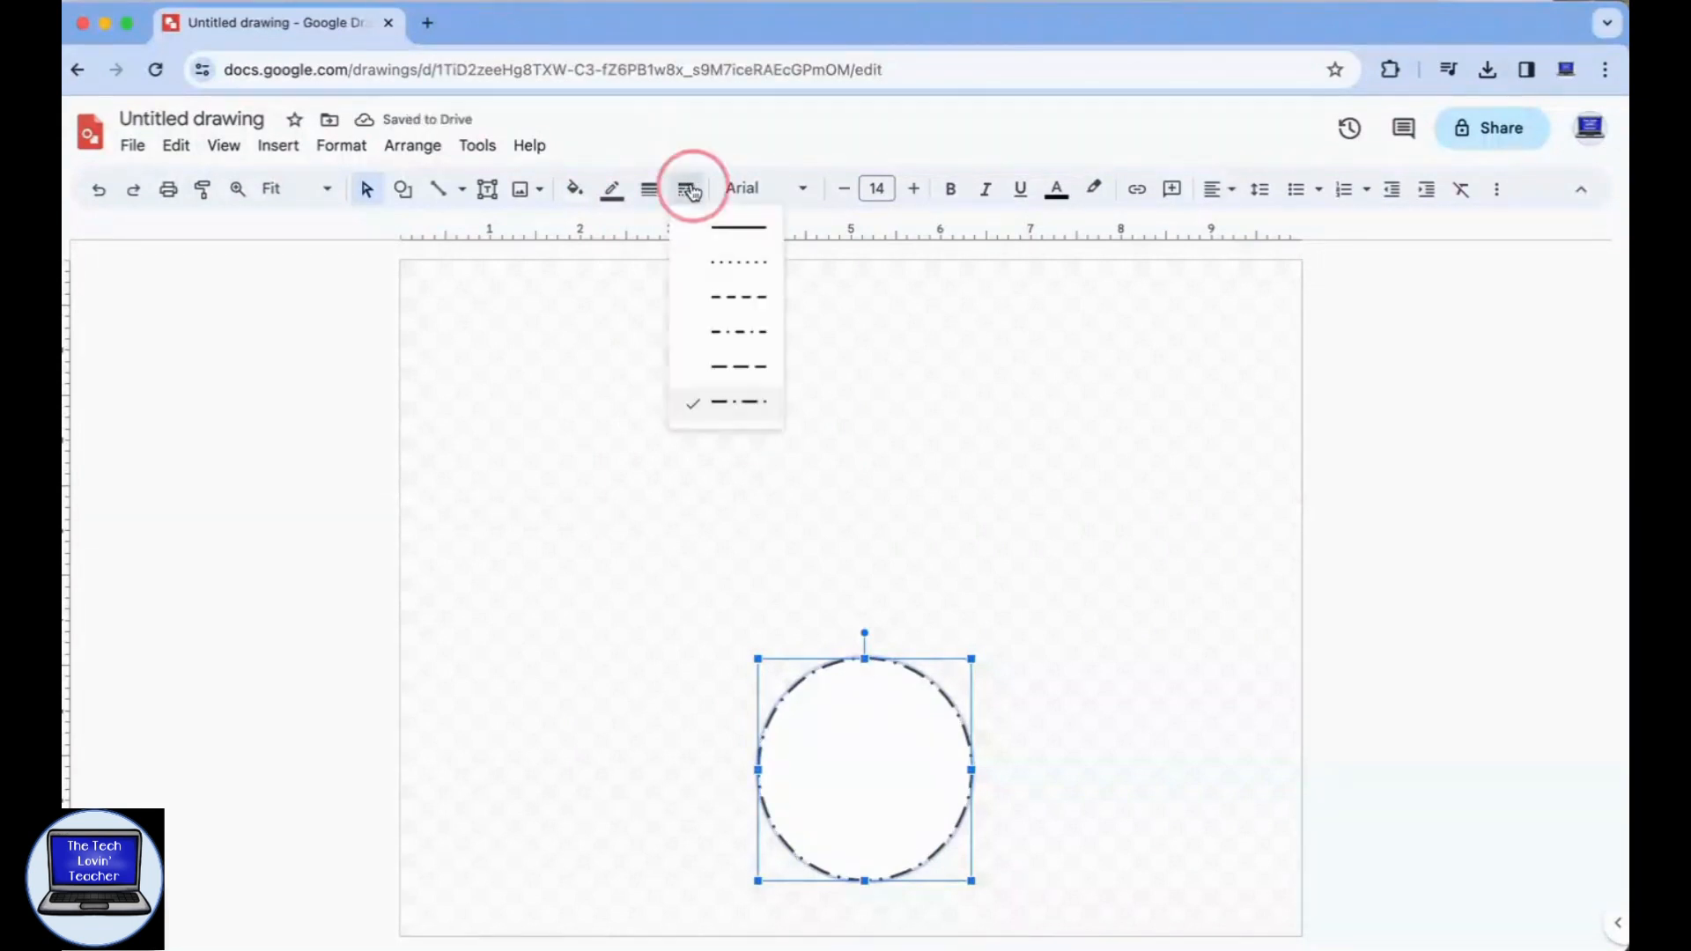
click(722, 230)
Draw a middle body circle about 1.8 inches wide, centred above the large circle and overlapping its upper edge.
click(404, 189)
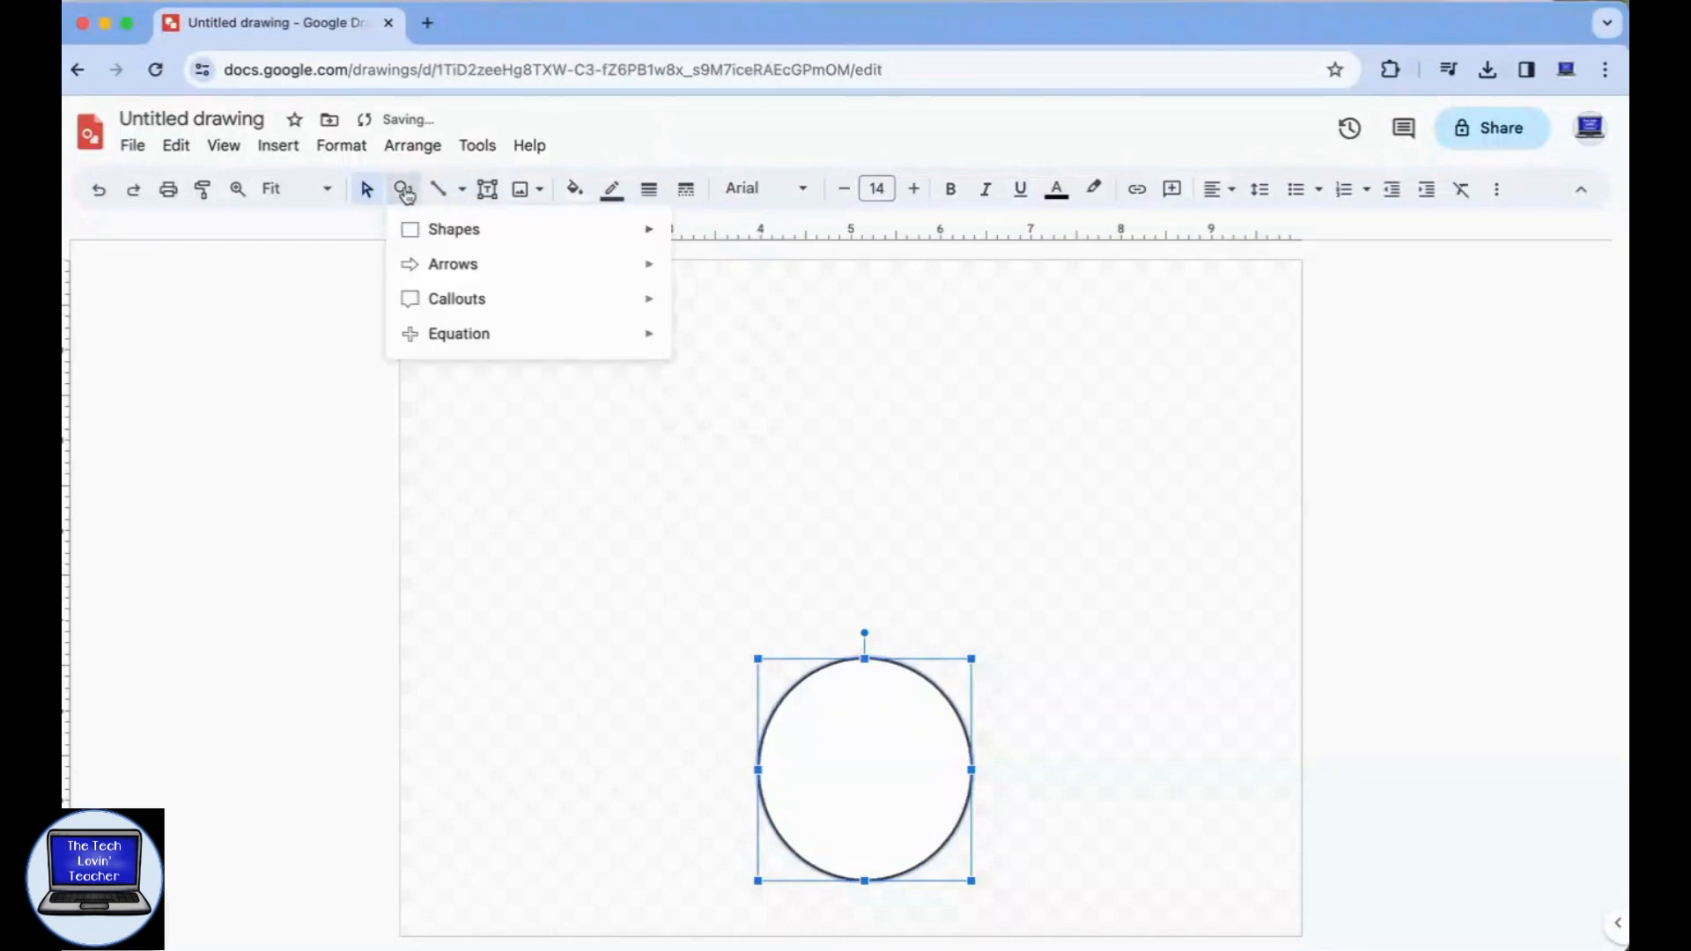
click(437, 236)
click(689, 280)
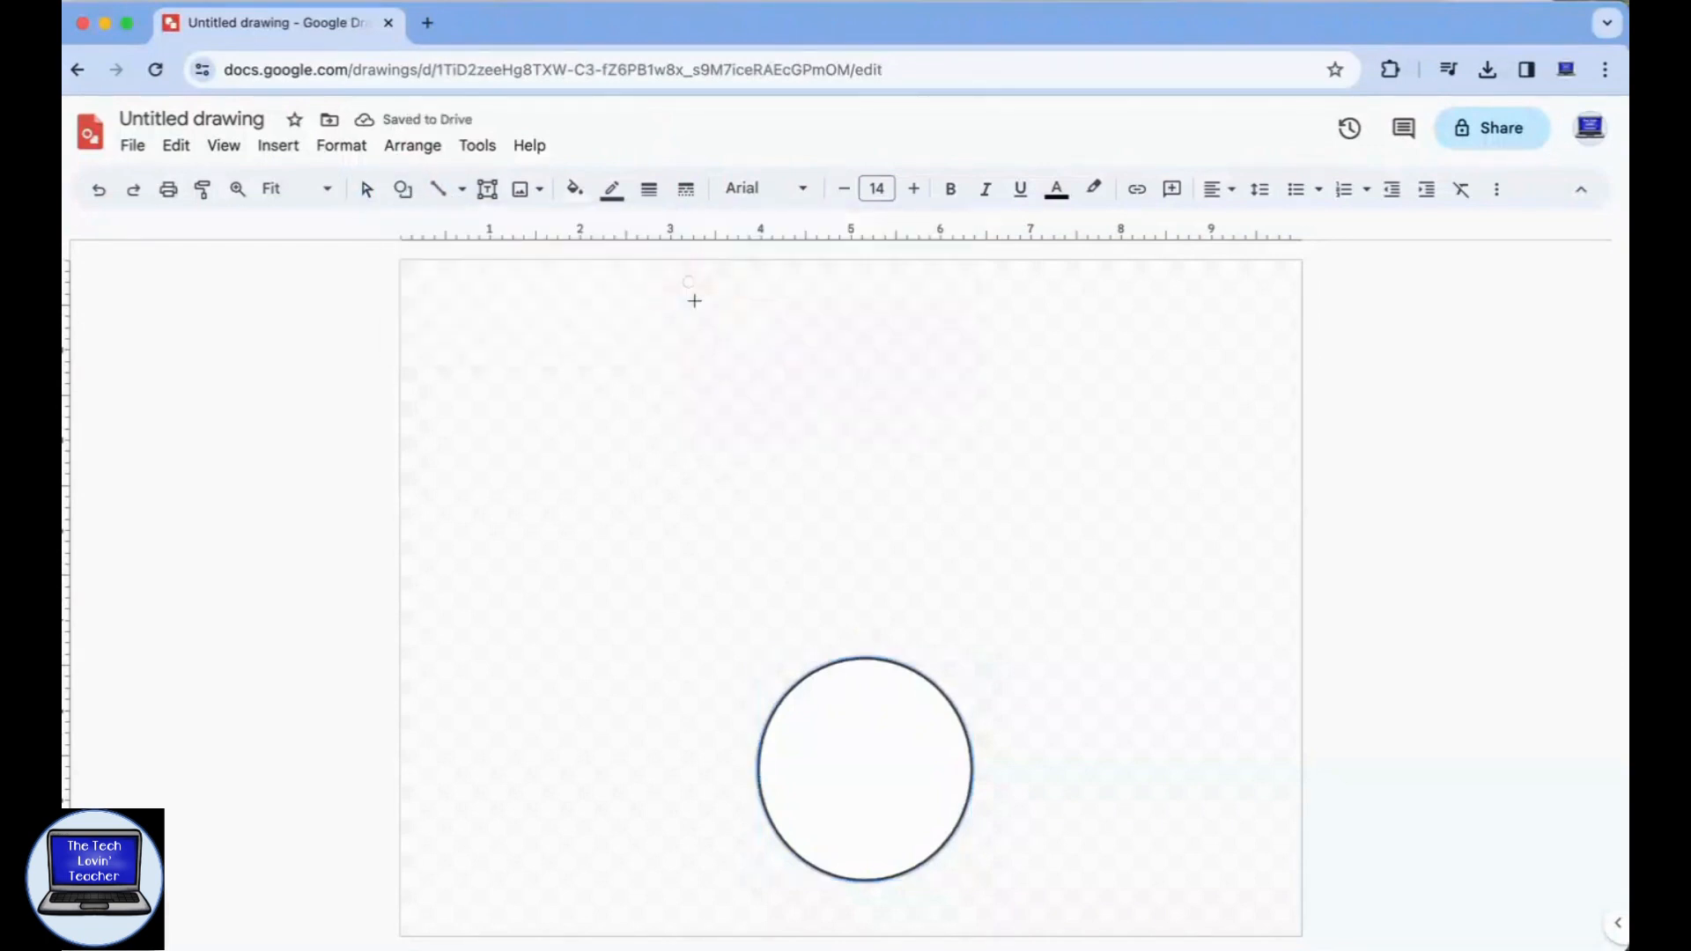
drag(780, 536, 947, 703)
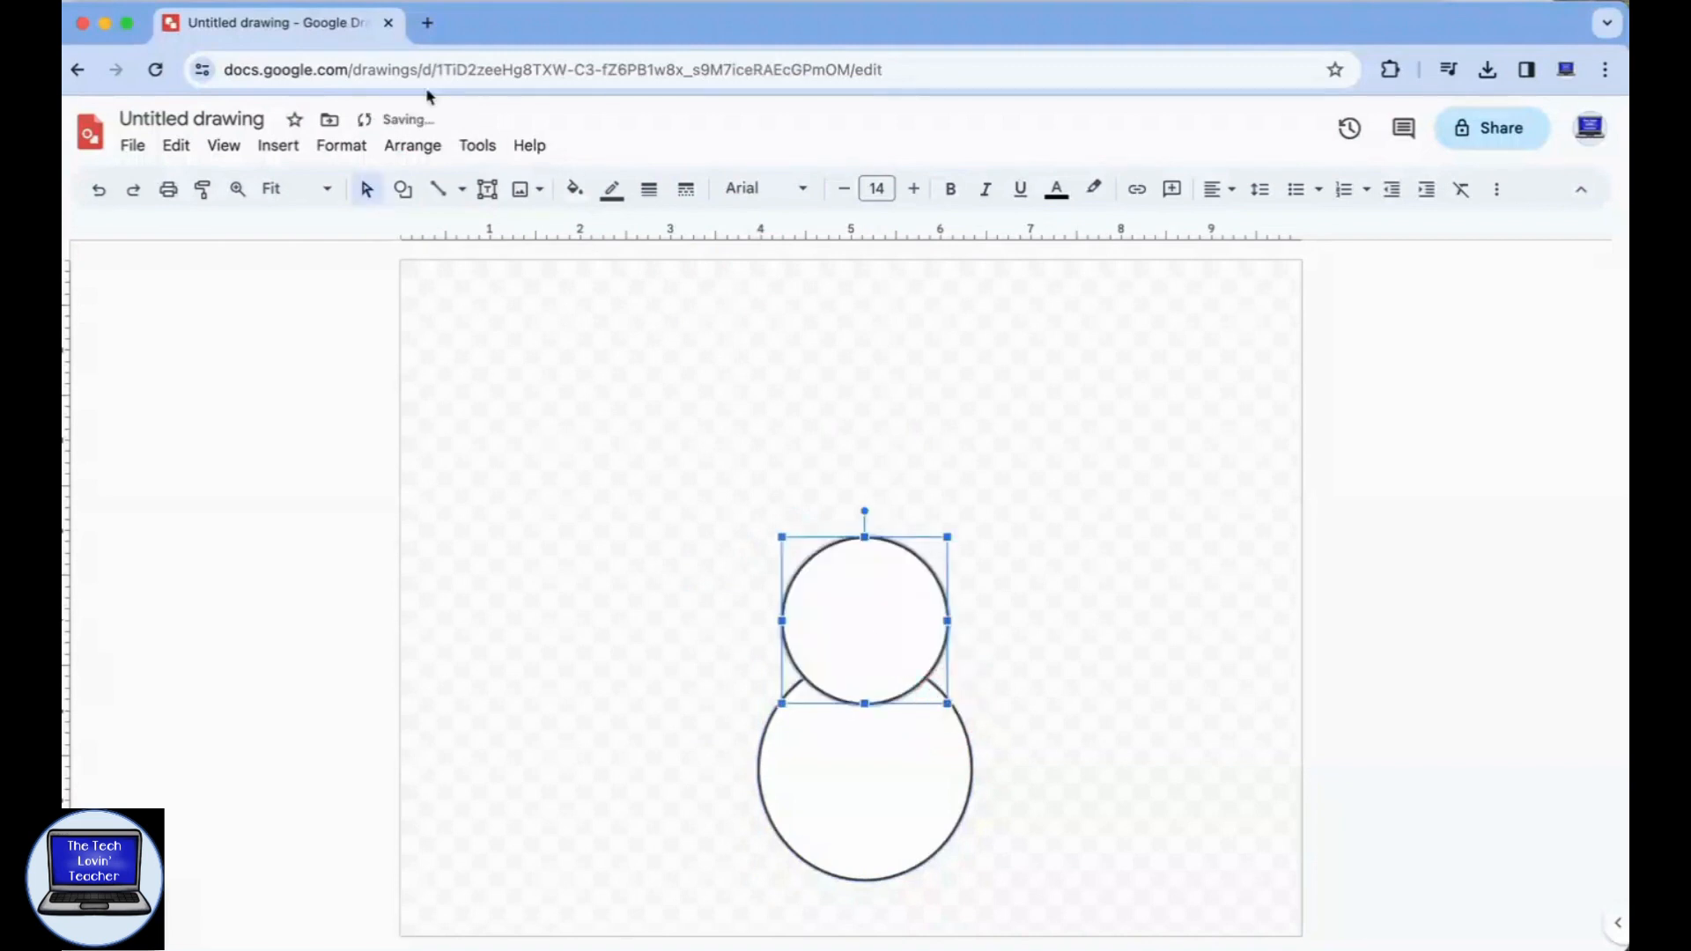
Draw a head circle about 1.2 inches wide, centred above the middle circle and slightly overlapping it.
click(405, 191)
mouse_move(426, 230)
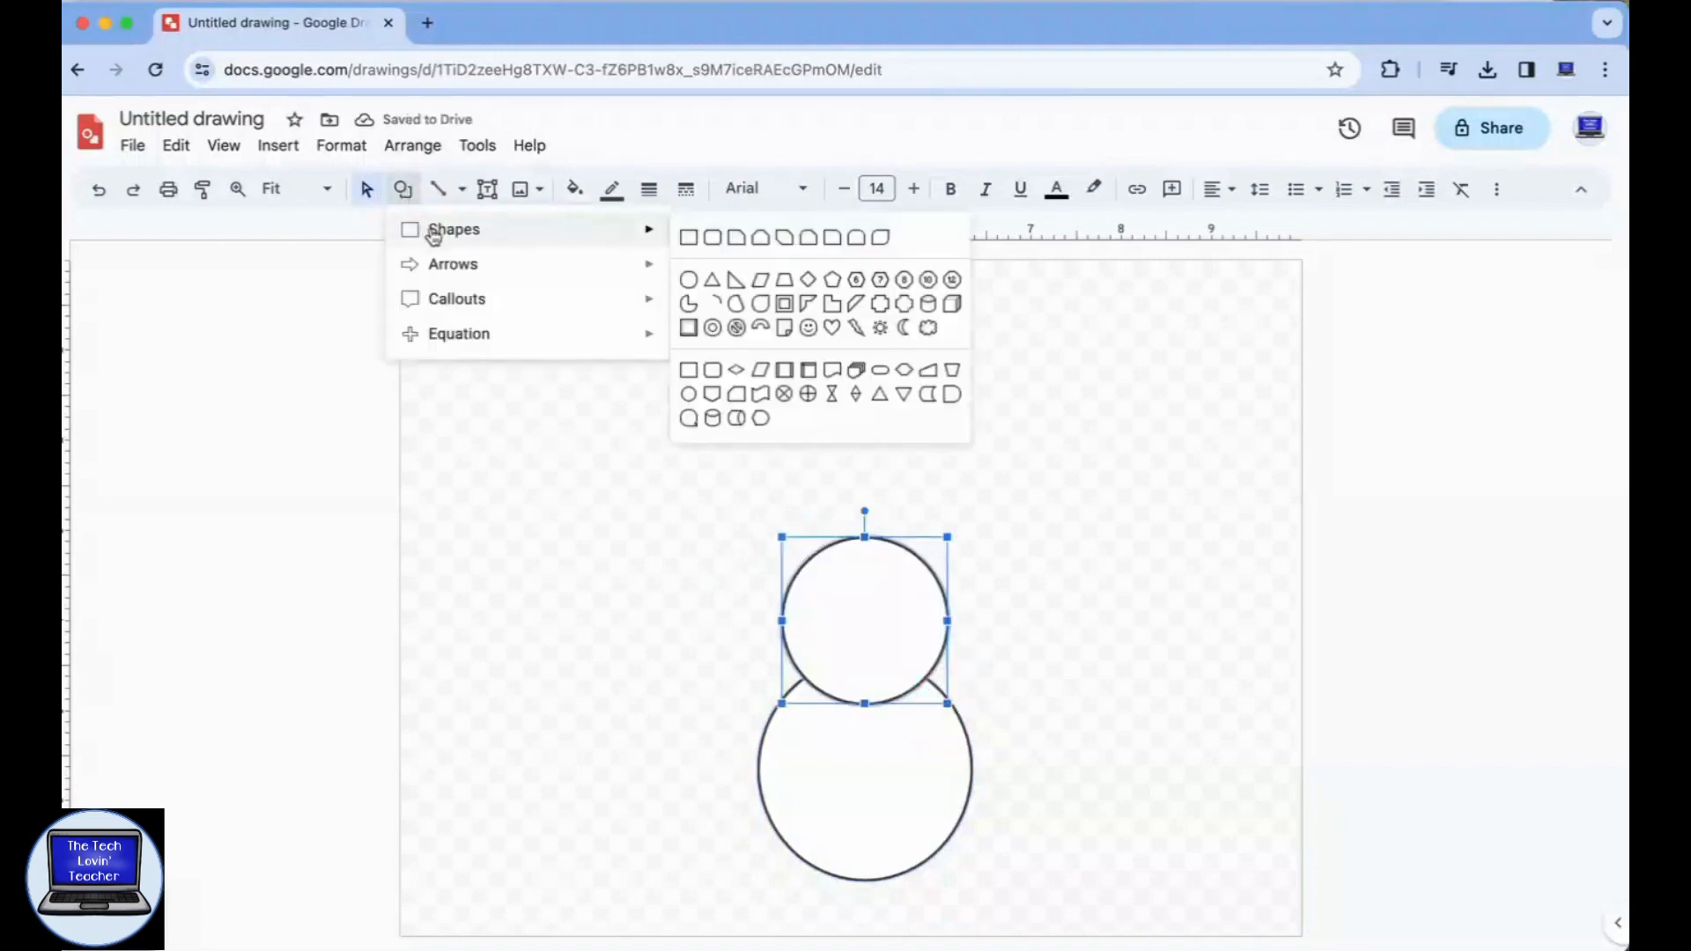
click(690, 280)
drag(822, 469, 922, 570)
key(Escape)
Add a small lightning bolt shape as the nose, tilted to point sideways at the centre of the head.
click(405, 191)
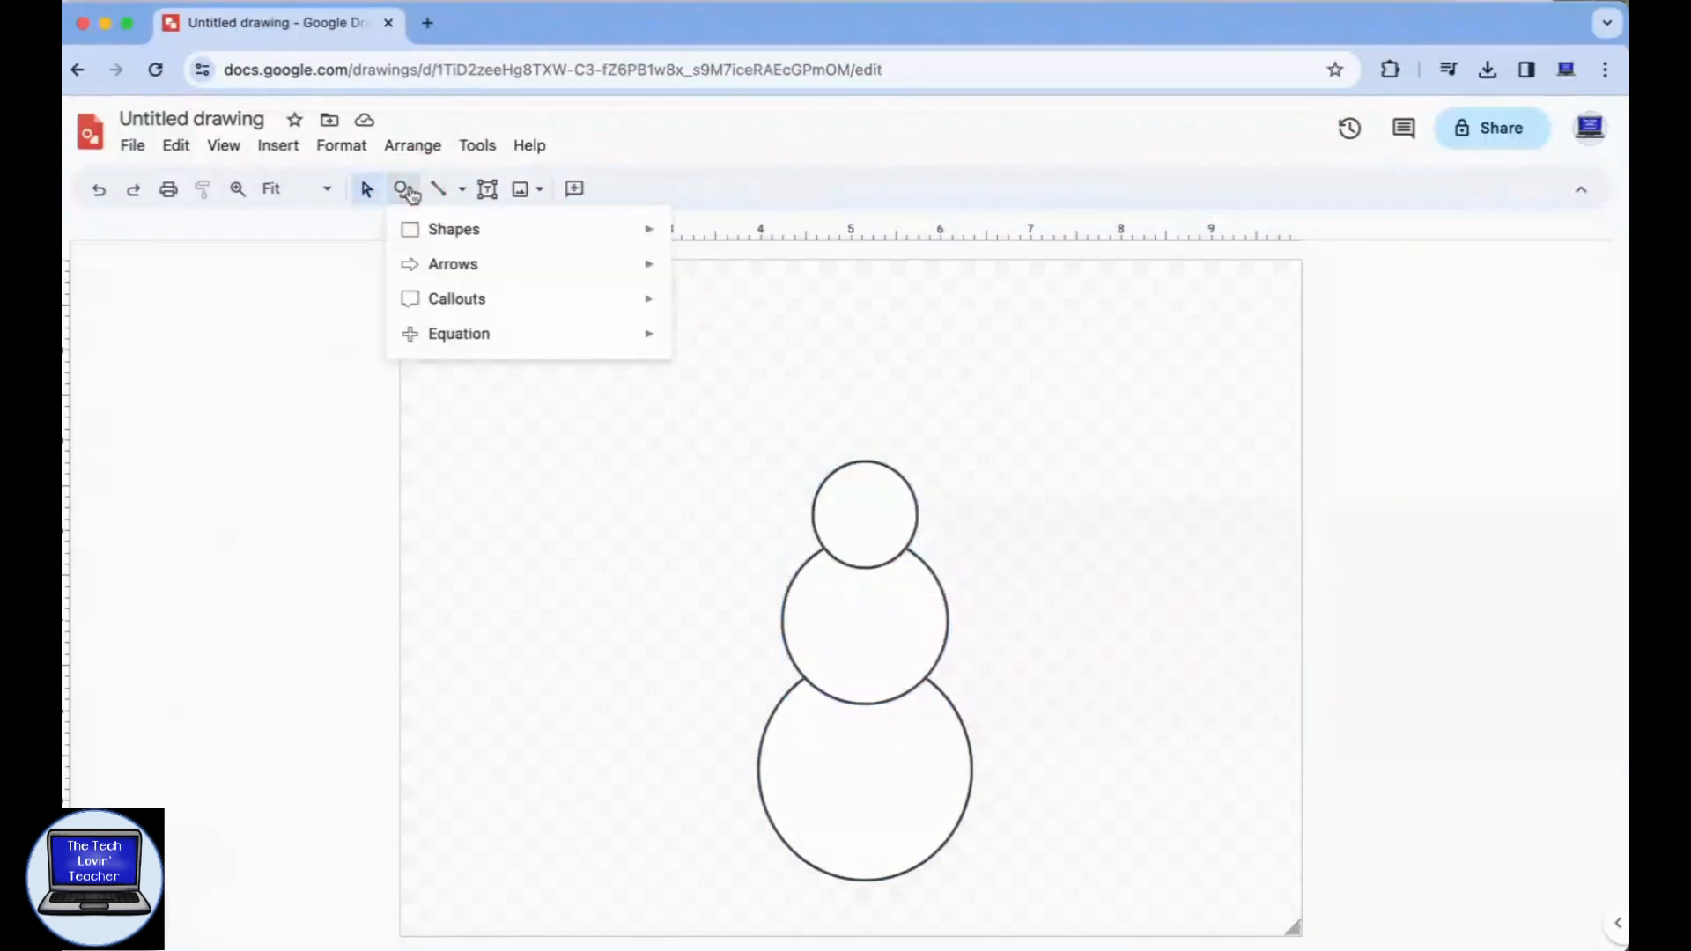
mouse_move(449, 232)
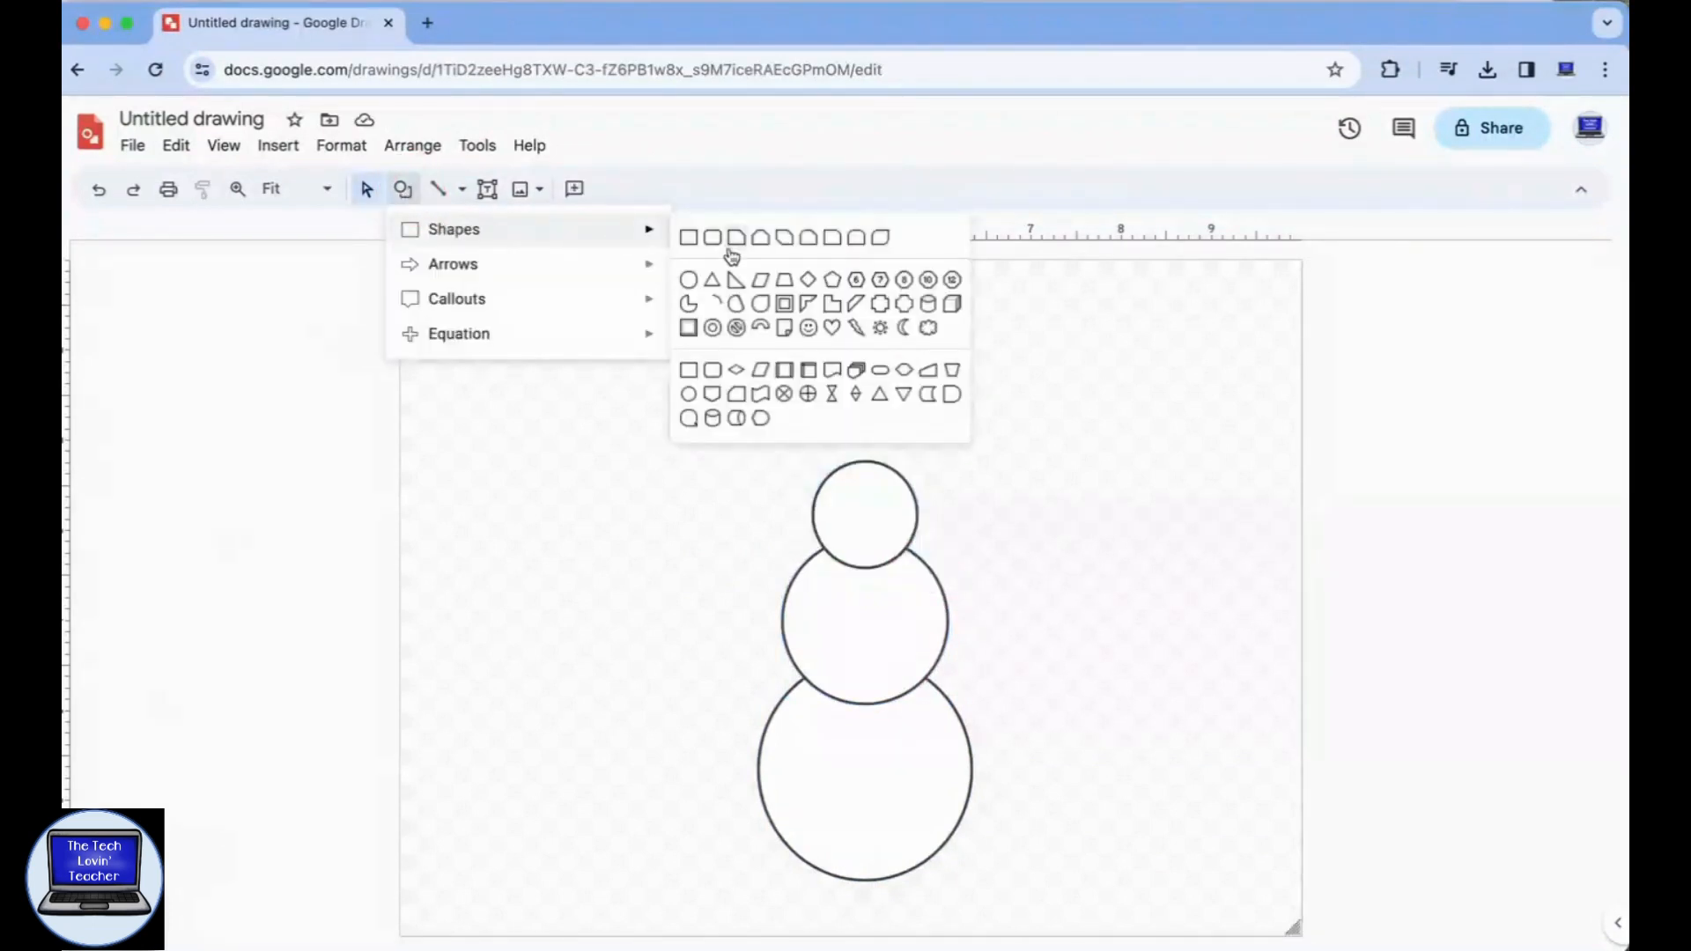
click(859, 331)
mouse_move(1004, 449)
mouse_down()
mouse_move(1056, 478)
mouse_move(1028, 423)
mouse_move(1012, 426)
mouse_move(1026, 461)
mouse_move(874, 517)
mouse_up()
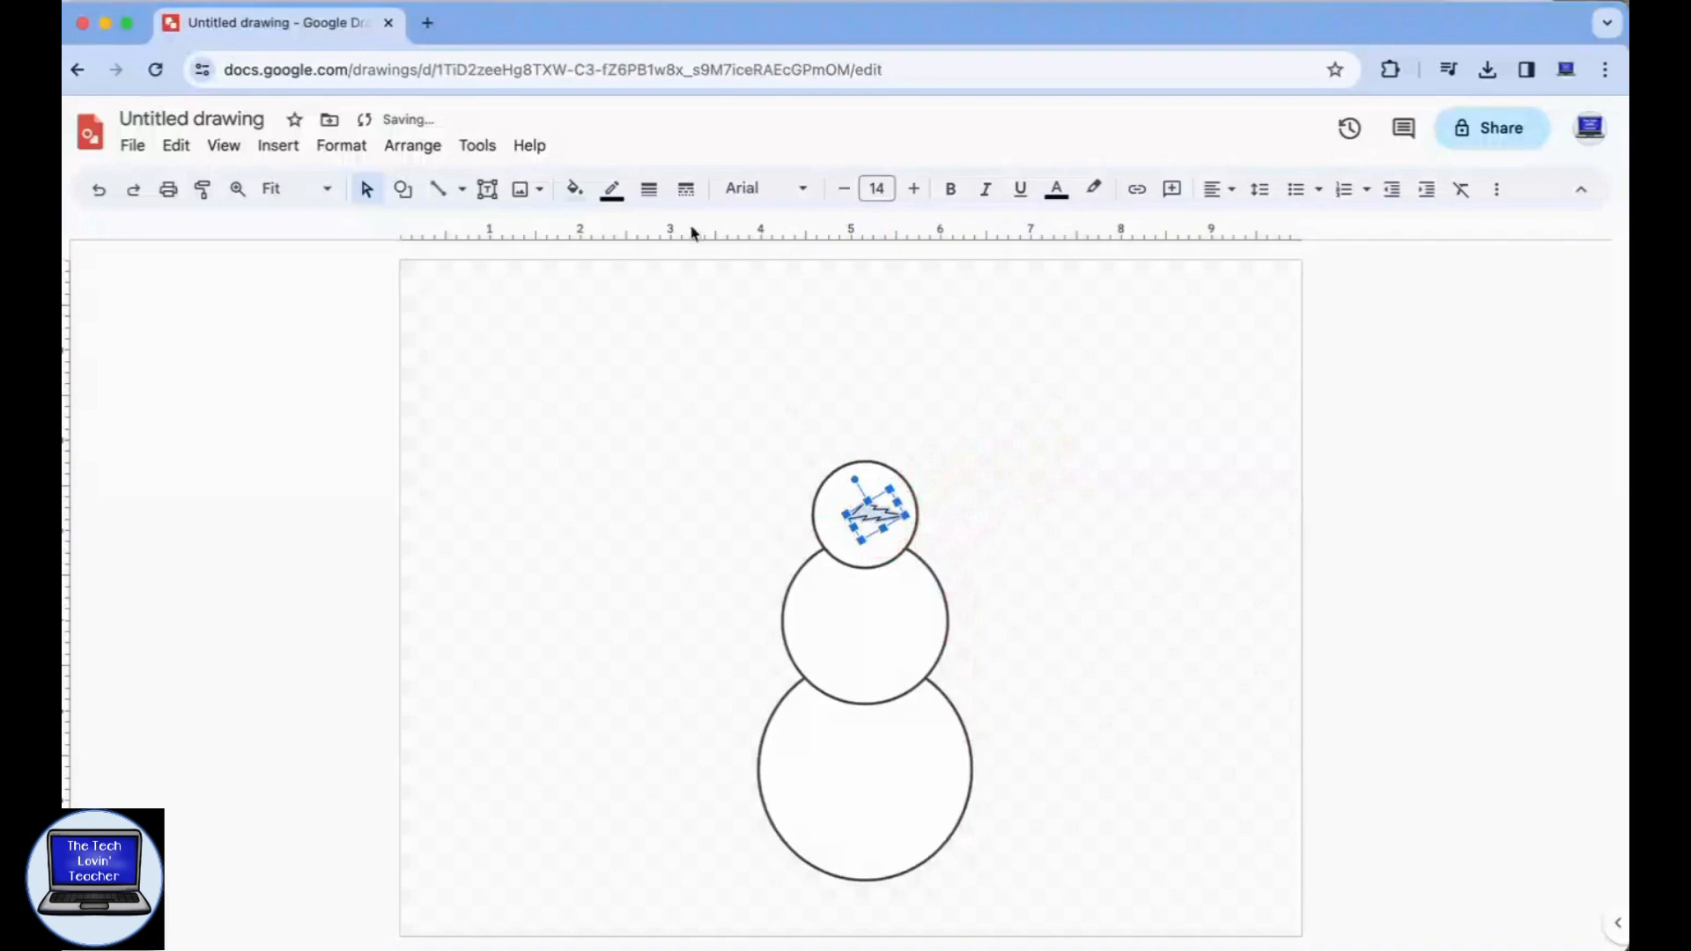
Set both the fill and the outline of the lightning bolt nose to orange.
click(573, 189)
click(630, 366)
click(611, 188)
click(667, 326)
click(630, 431)
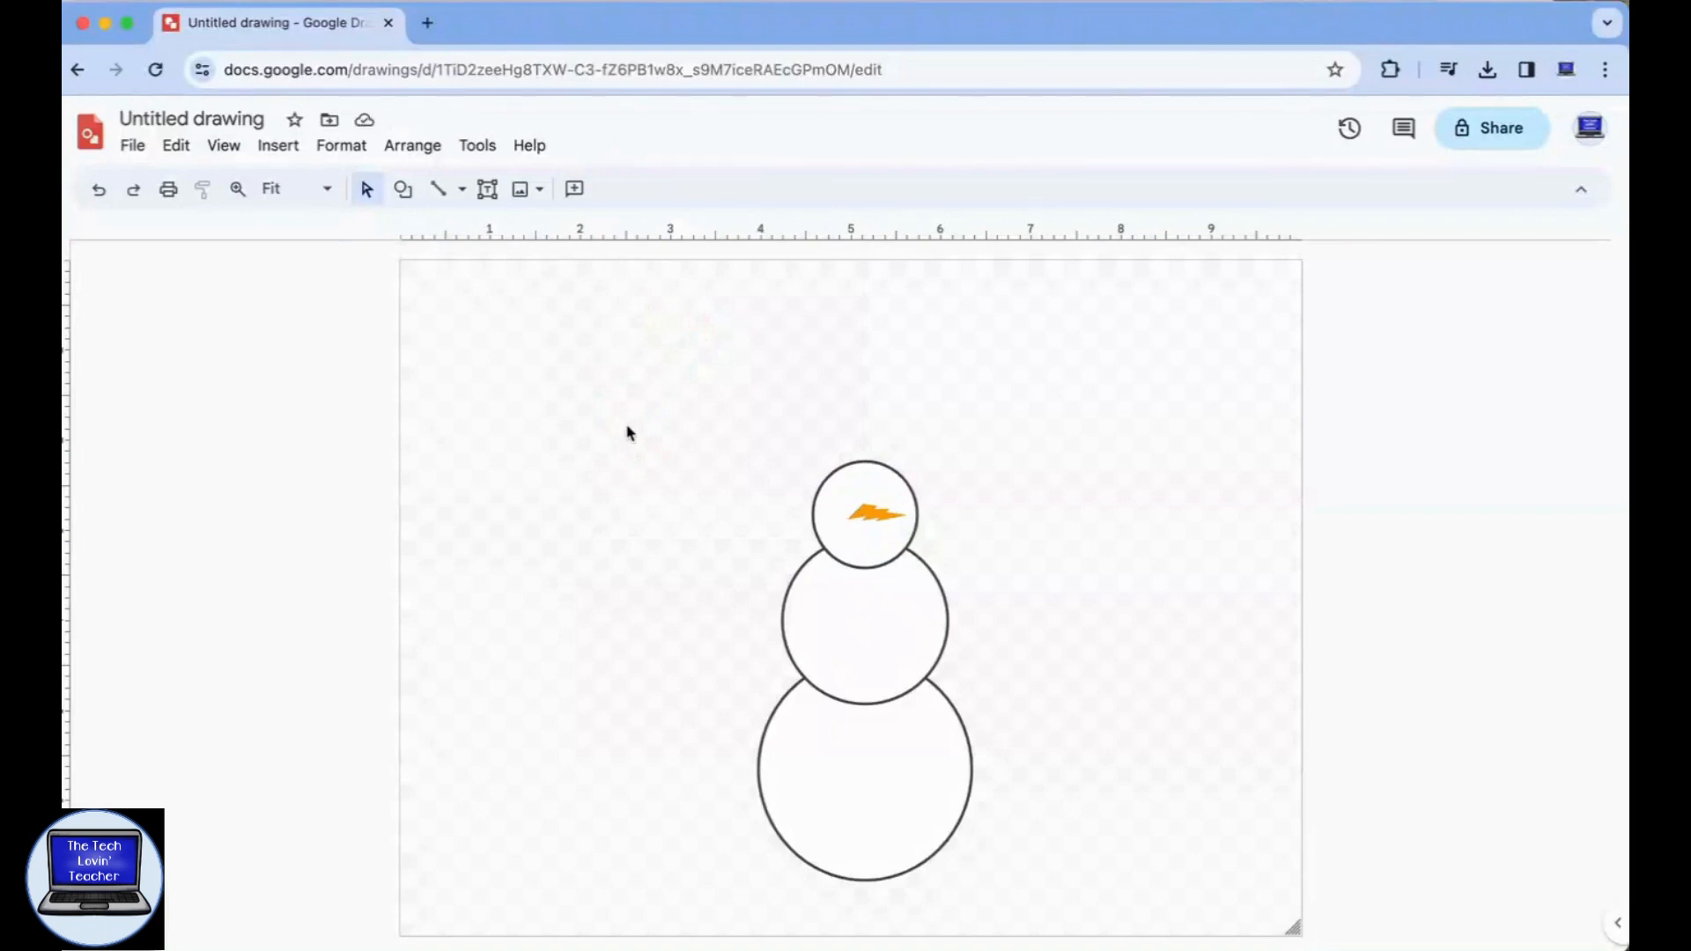
Scribble an arm curving upward from the middle circle's right side and set its line weight to 8px.
click(462, 188)
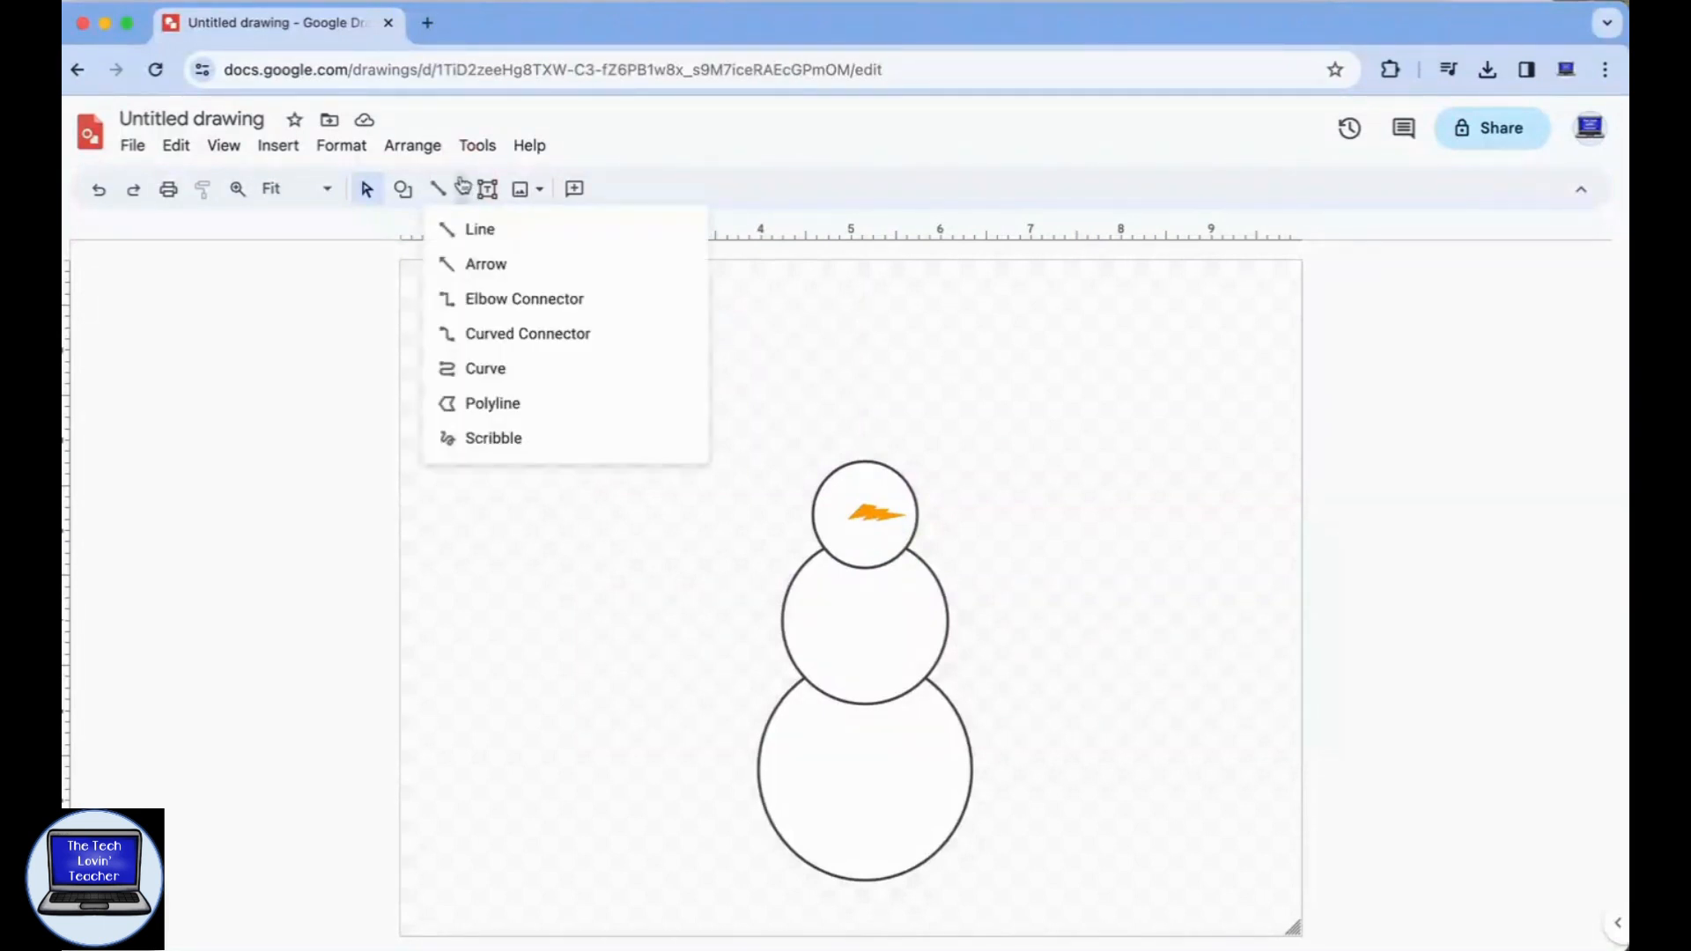
click(484, 440)
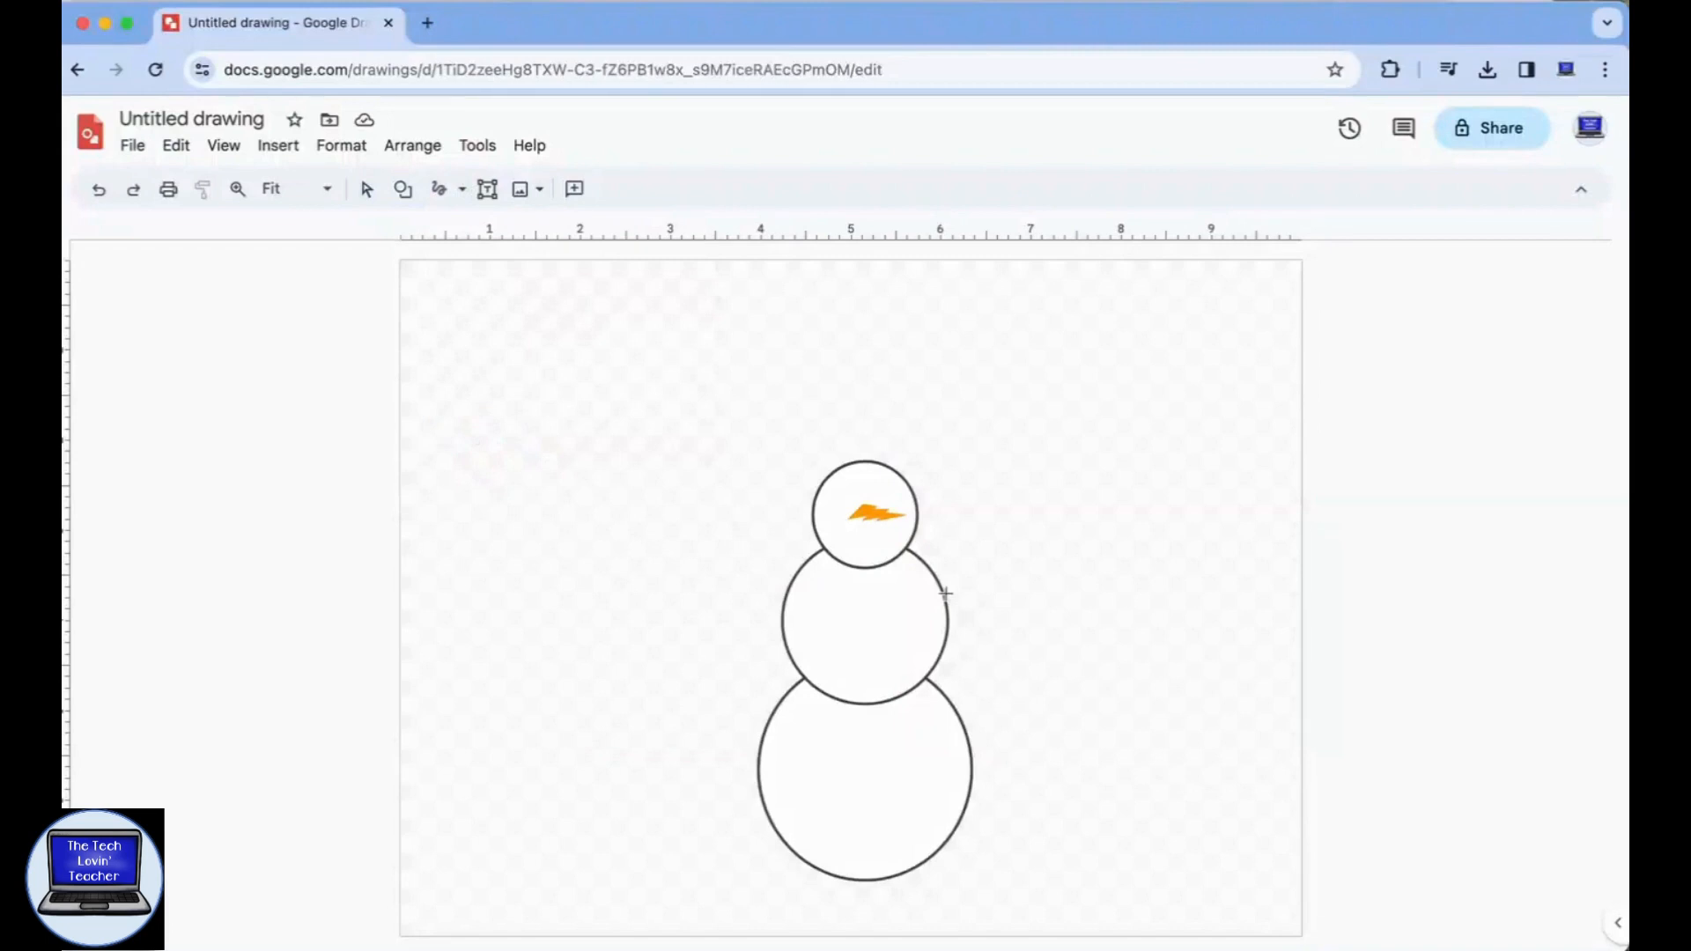
drag(946, 595, 1036, 515)
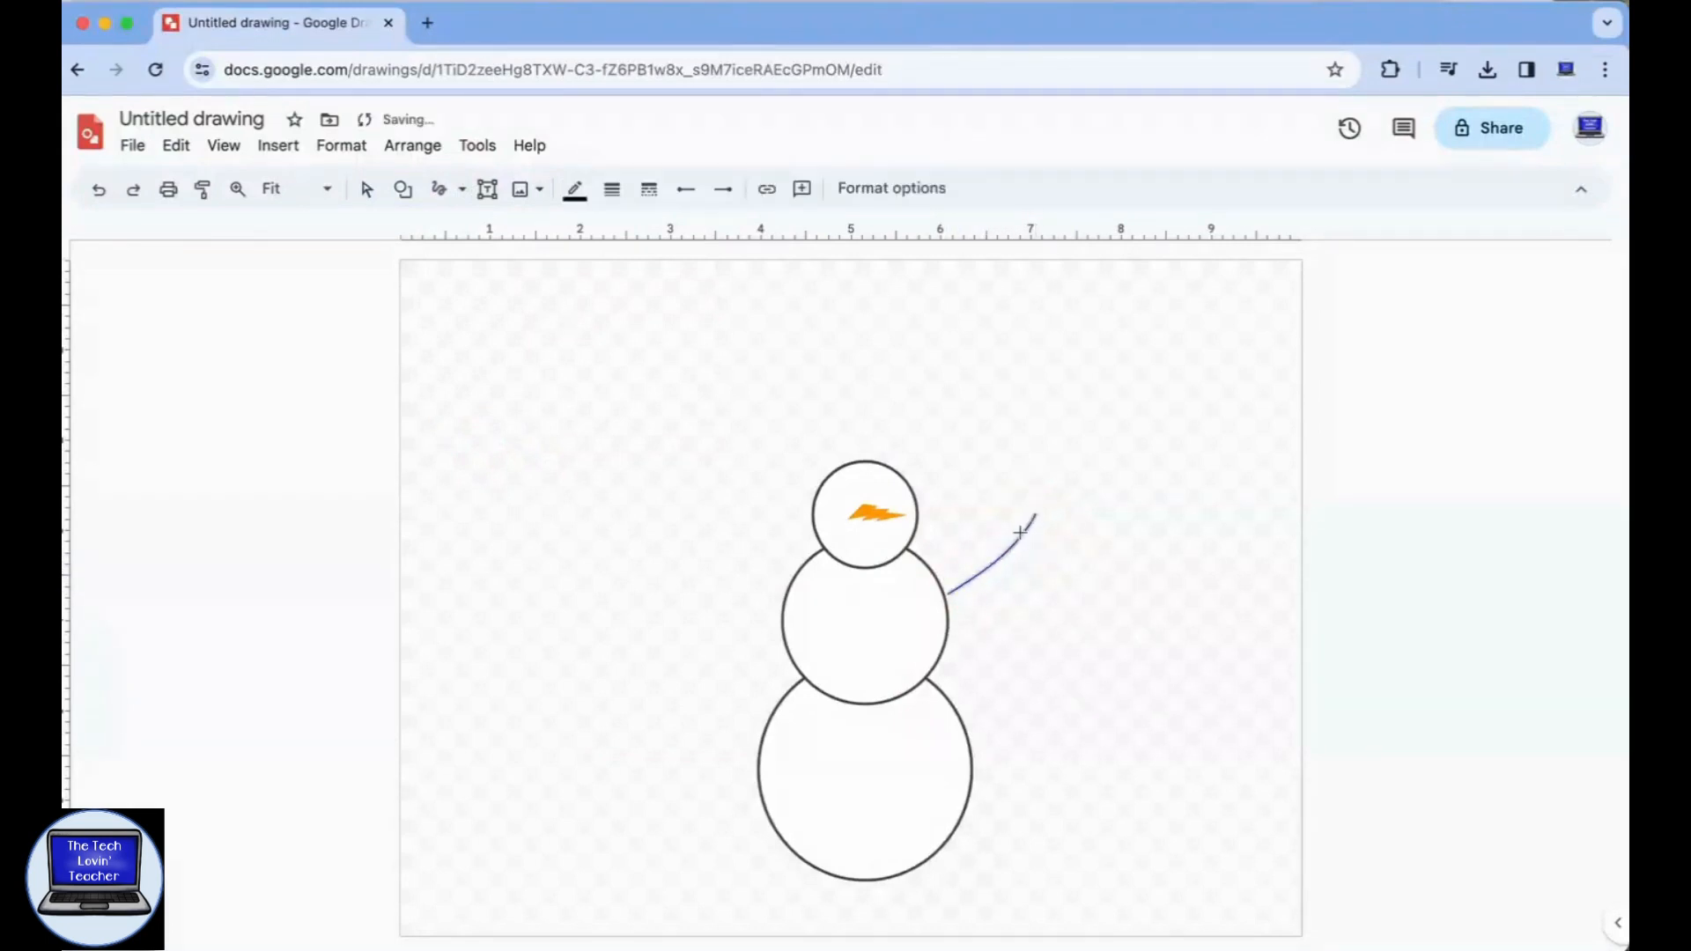
click(612, 188)
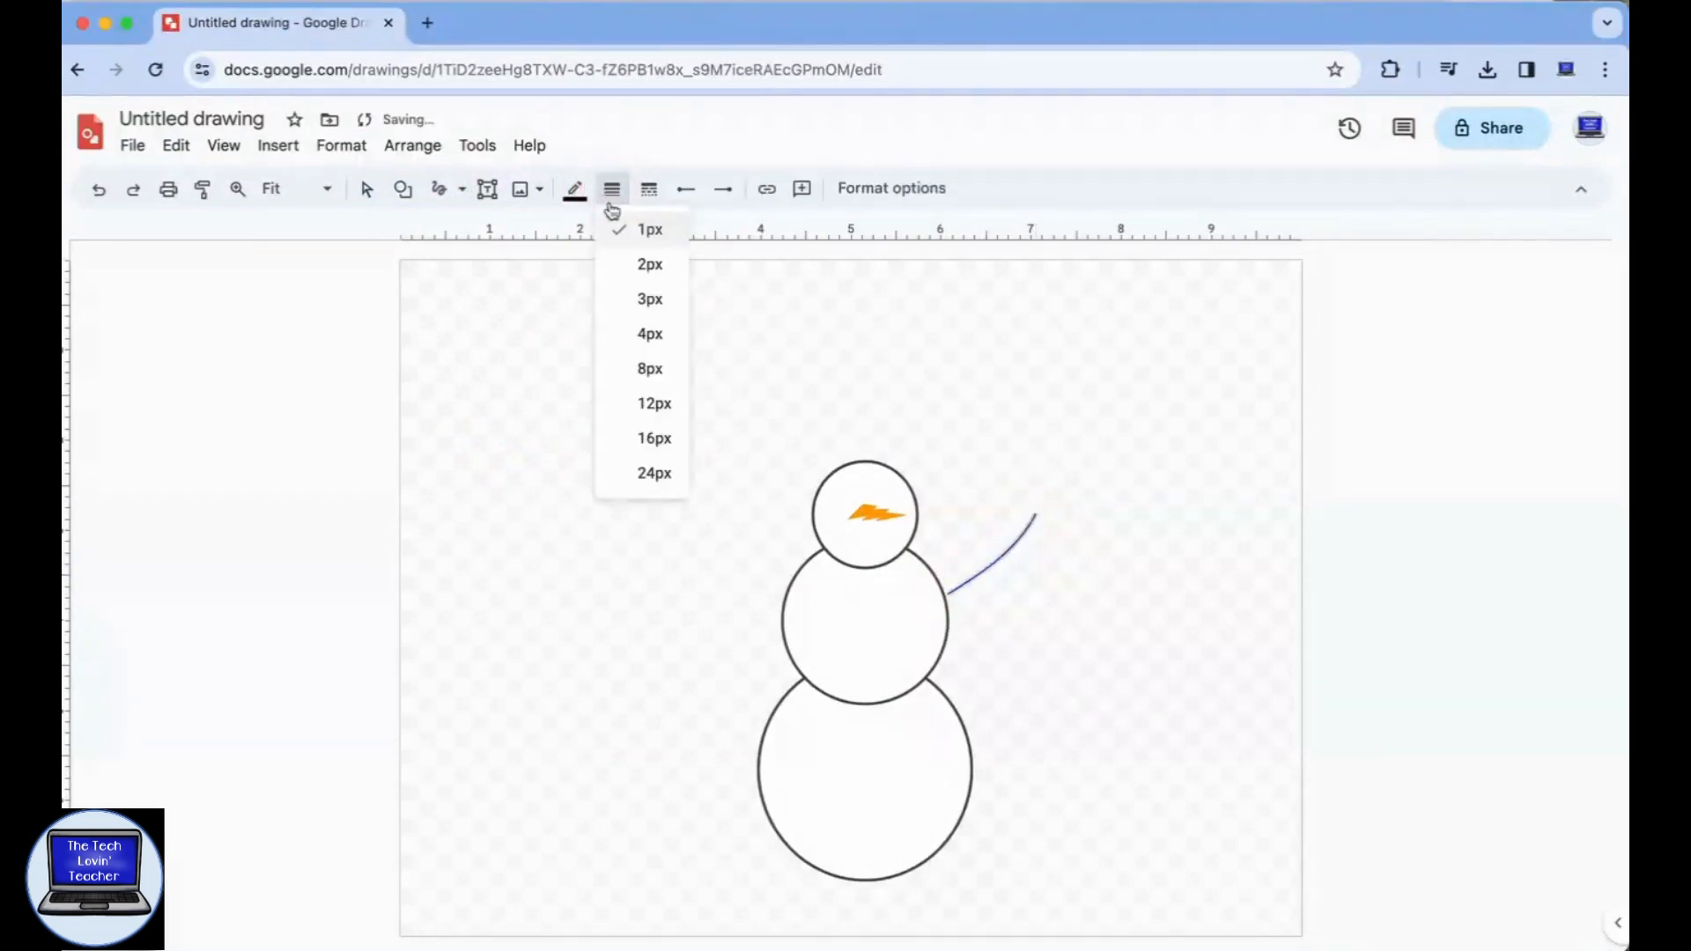
click(648, 369)
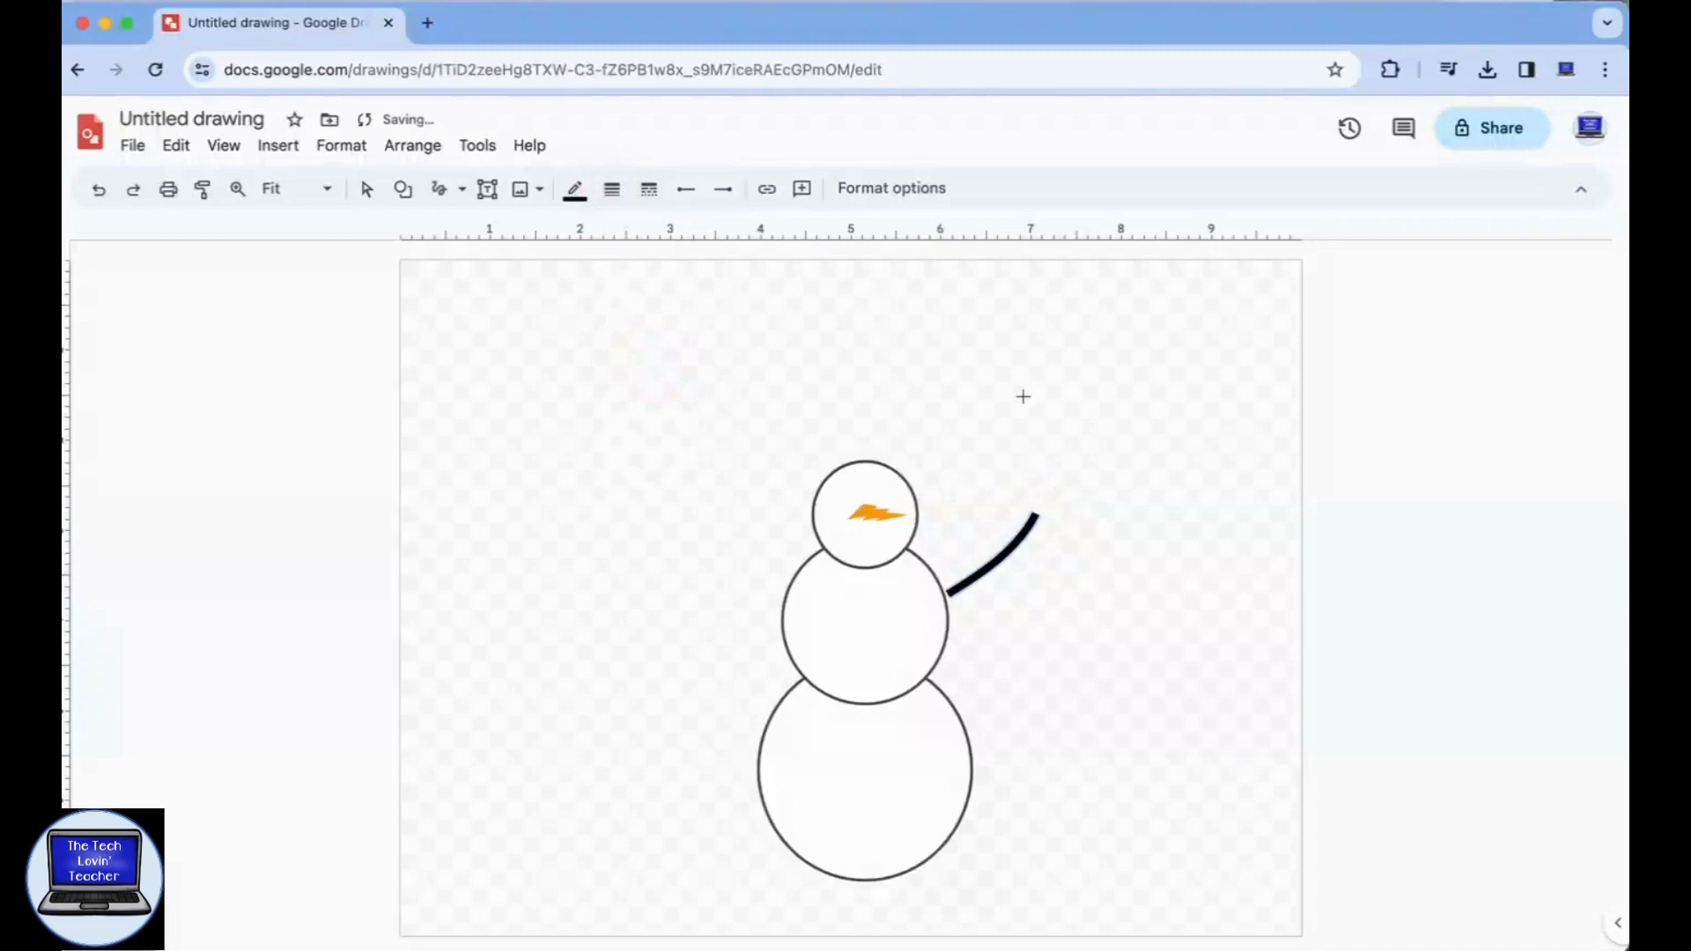
Scribble curved finger strokes at the outer end of the arm and leave the Scribble tool.
mouse_move(1019, 533)
mouse_down()
mouse_move(1011, 498)
mouse_move(1037, 546)
mouse_move(1060, 536)
mouse_up()
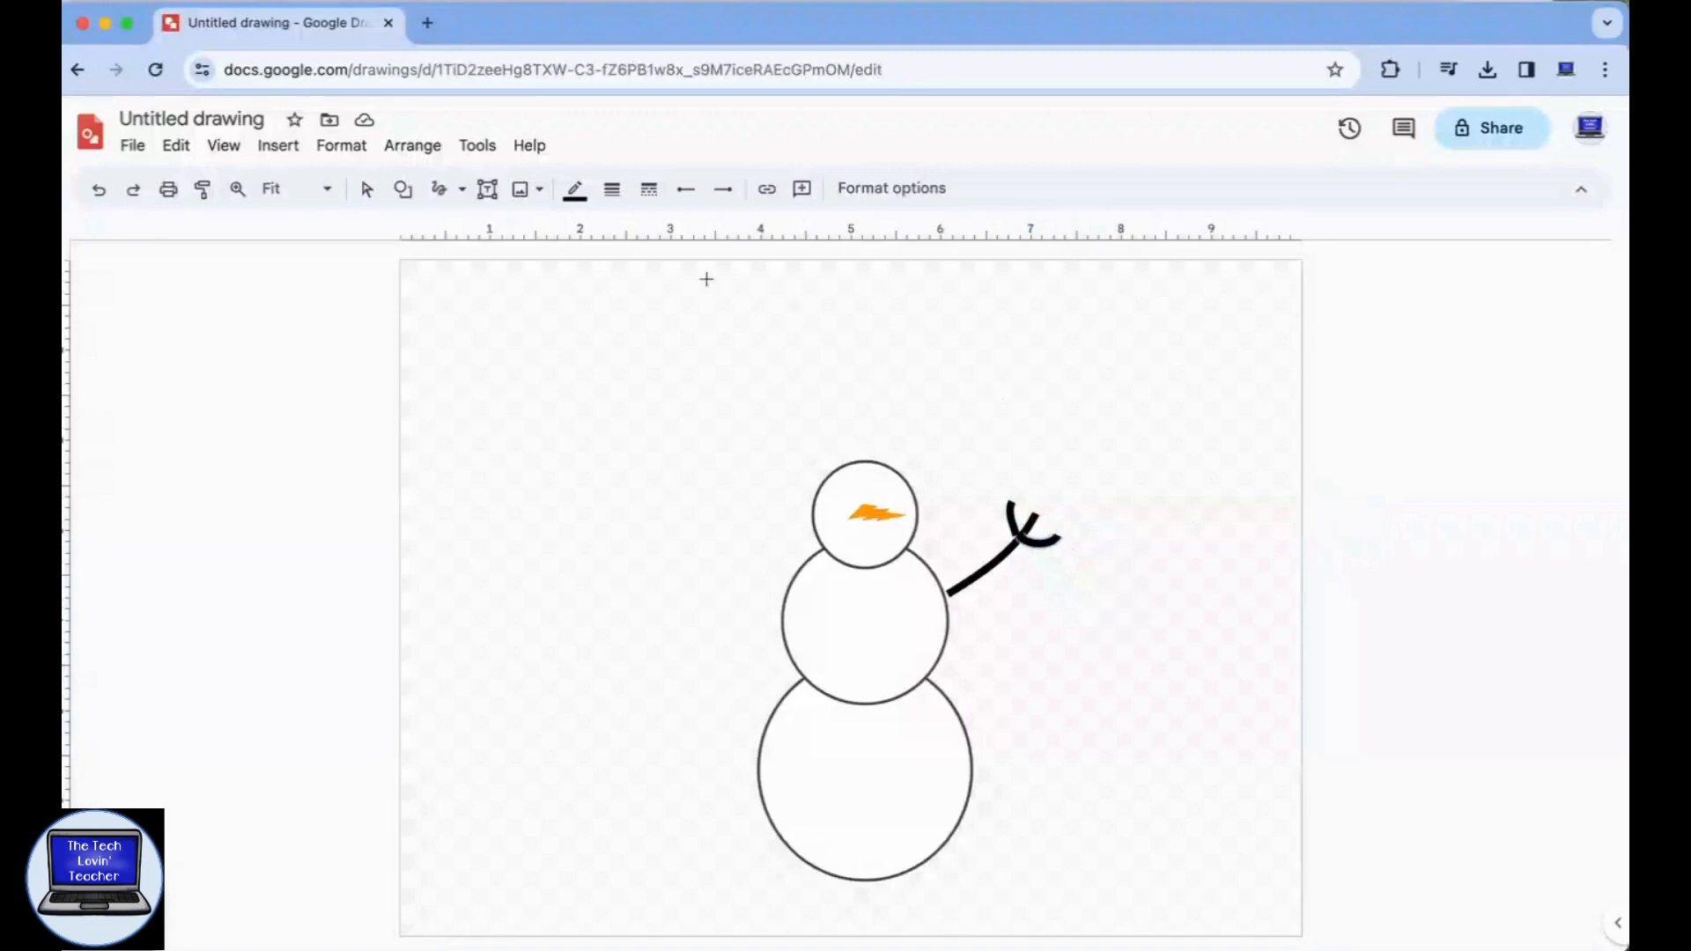
click(366, 189)
click(540, 398)
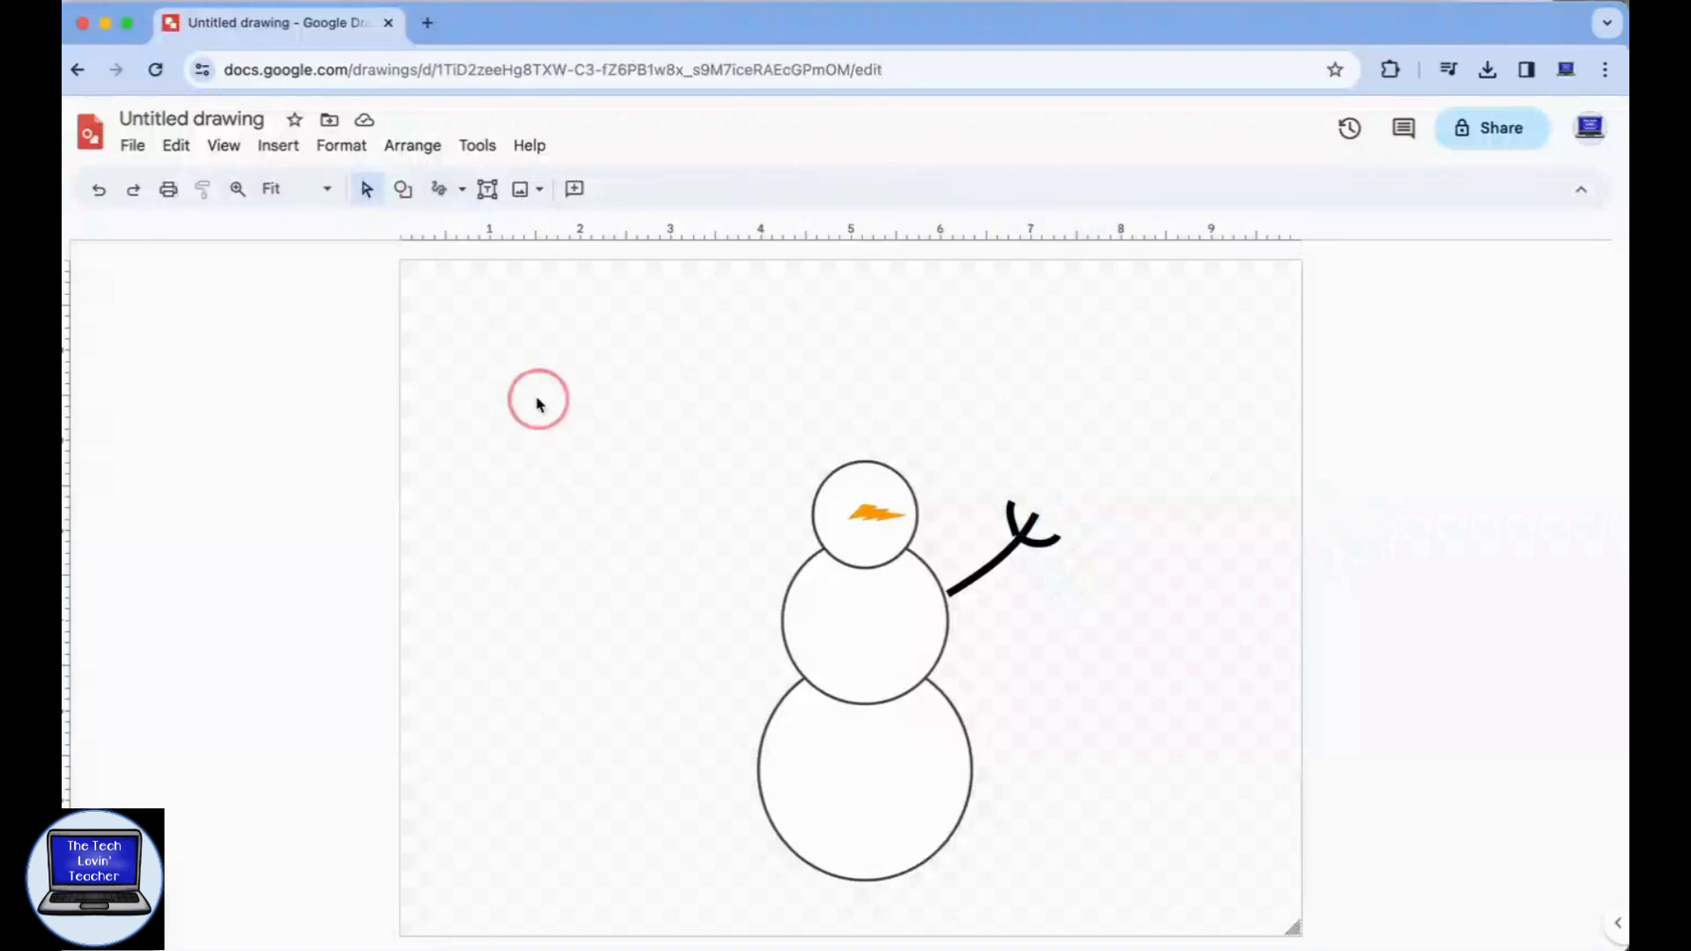